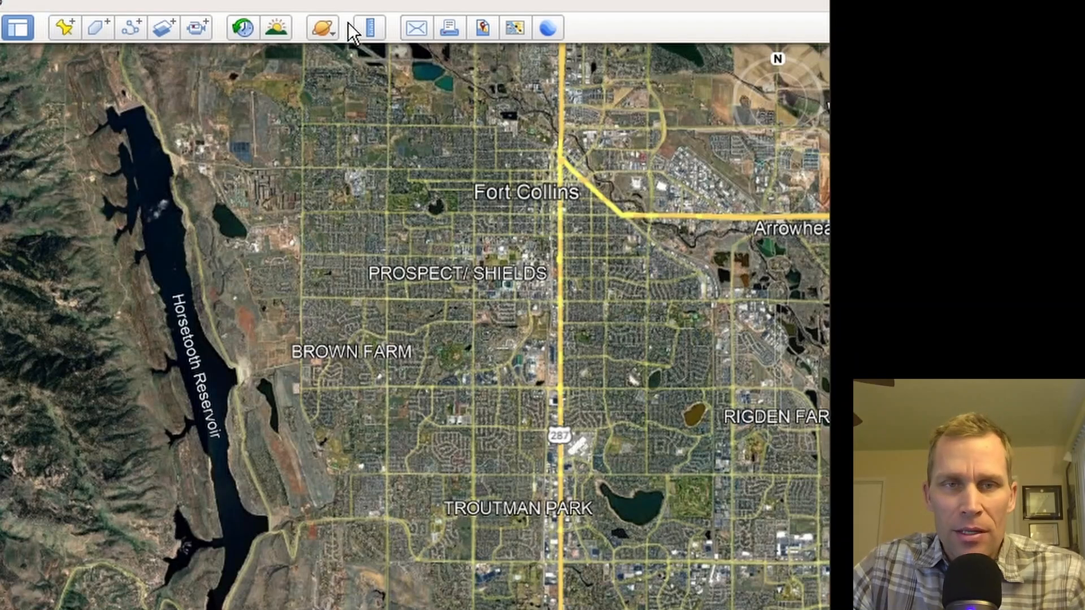
Step: Measure a straight ruler path beside the west shore of Horsetooth Reservoir, from its north end to its south end
left_click(370, 27)
left_click_drag(382, 173, 435, 107)
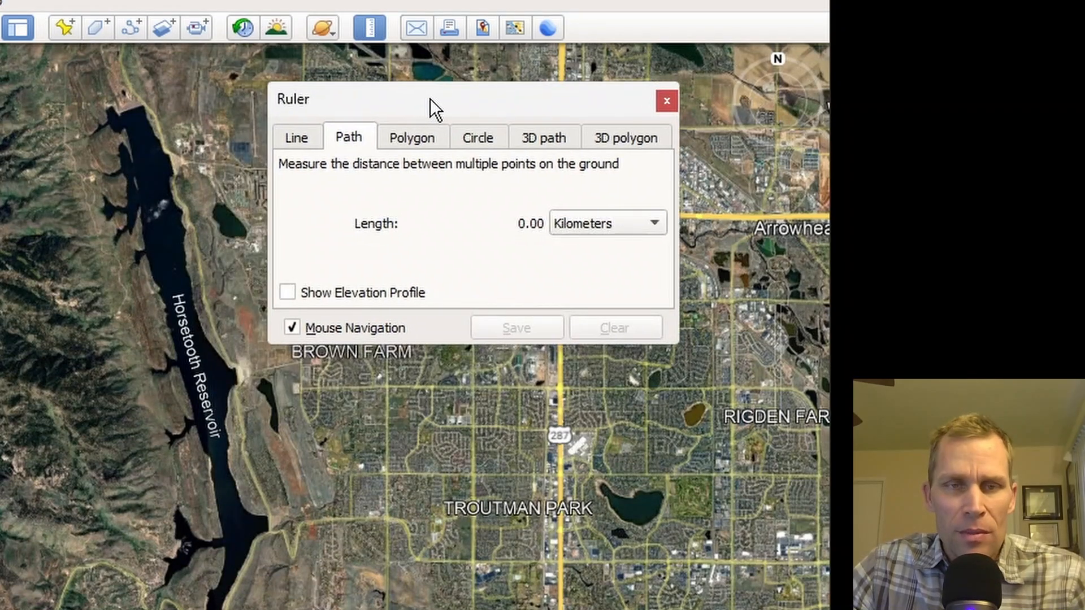
left_click(587, 232)
left_click(588, 228)
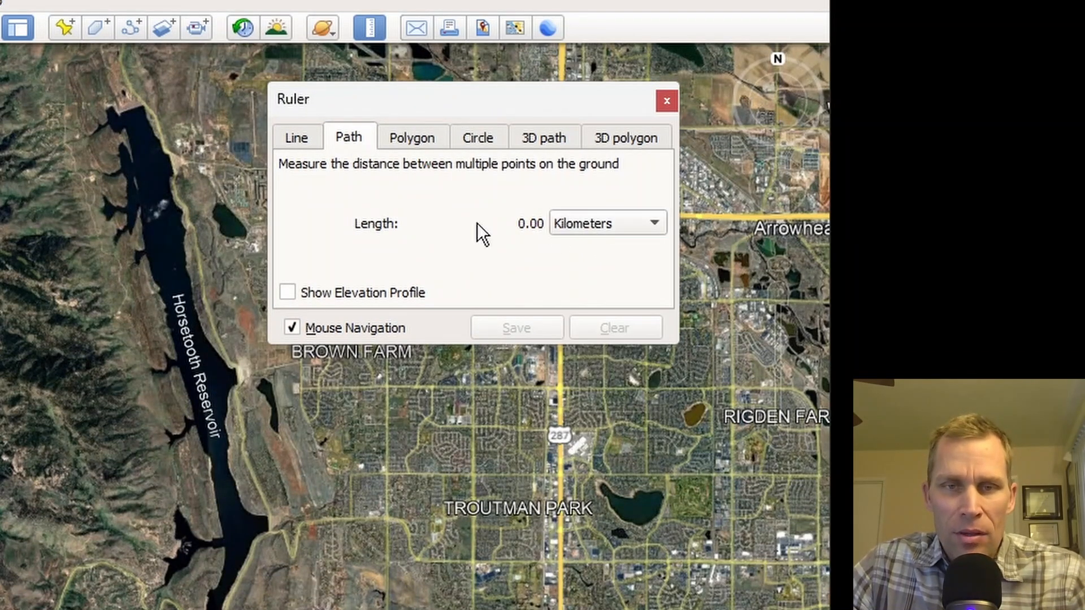
left_click(92, 116)
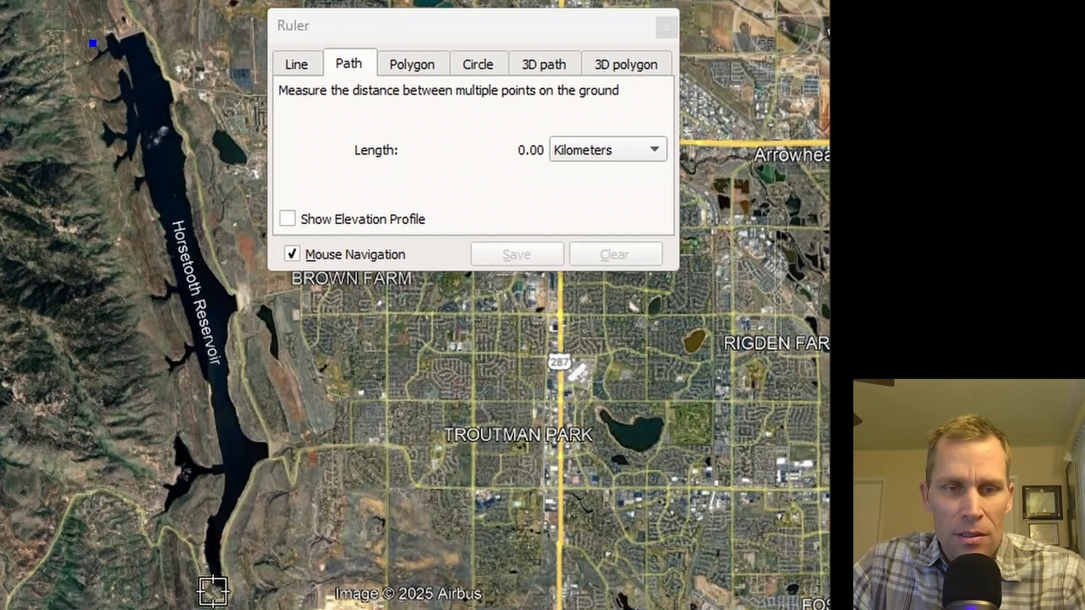
left_click(213, 609)
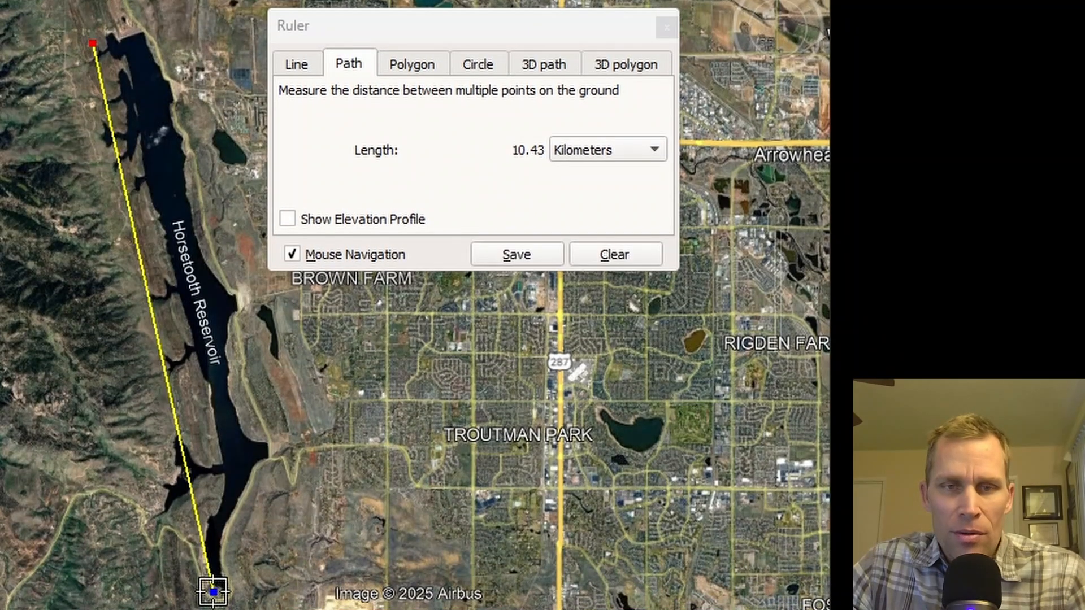
Step: Display the measured path length in miles and in feet, and close the ruler
left_click(591, 149)
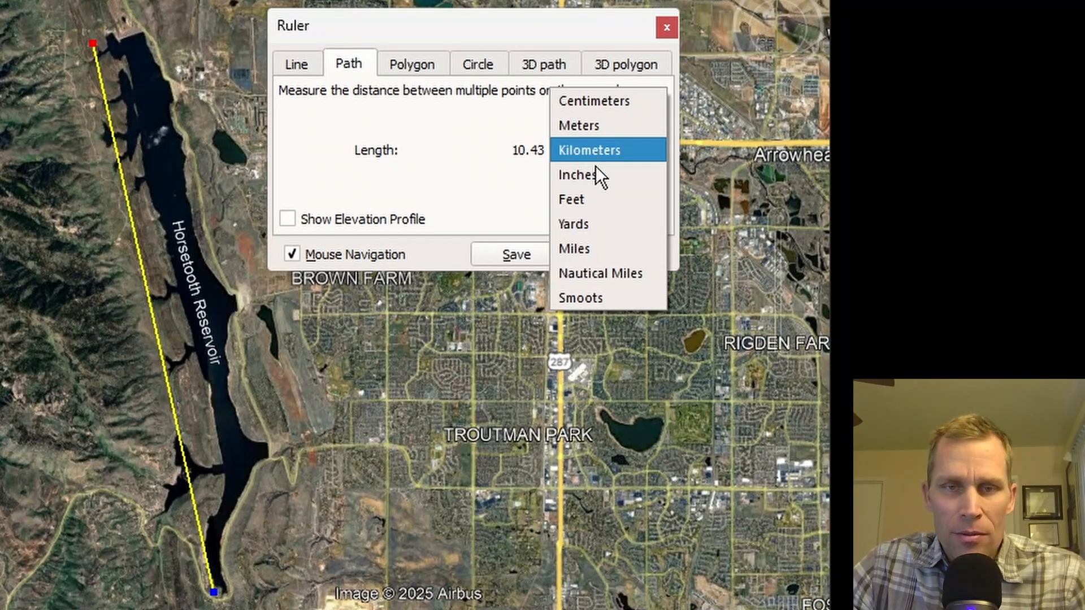
left_click(597, 245)
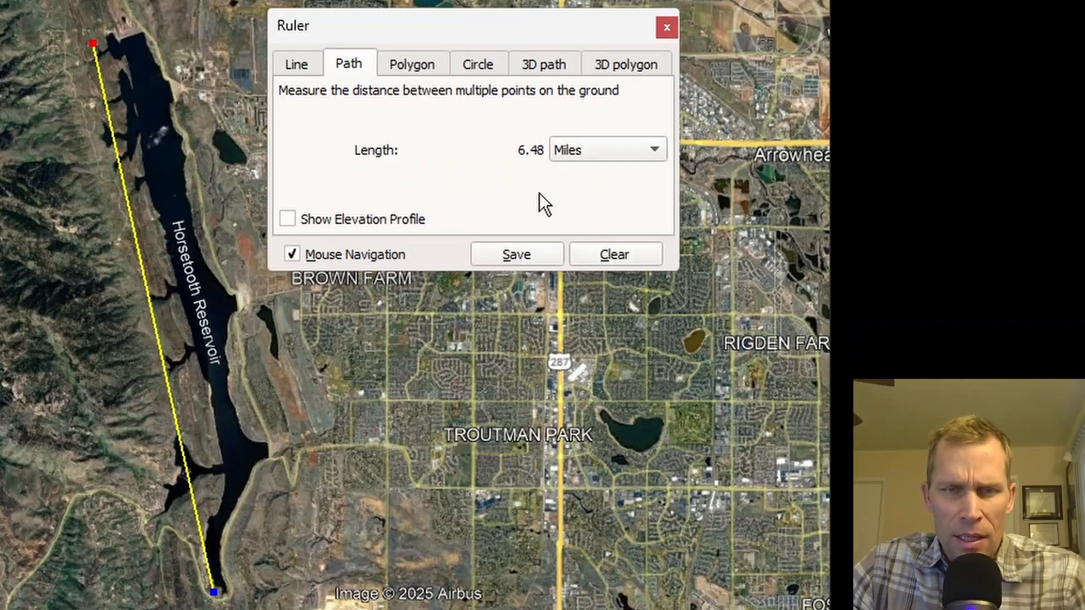
left_click(598, 153)
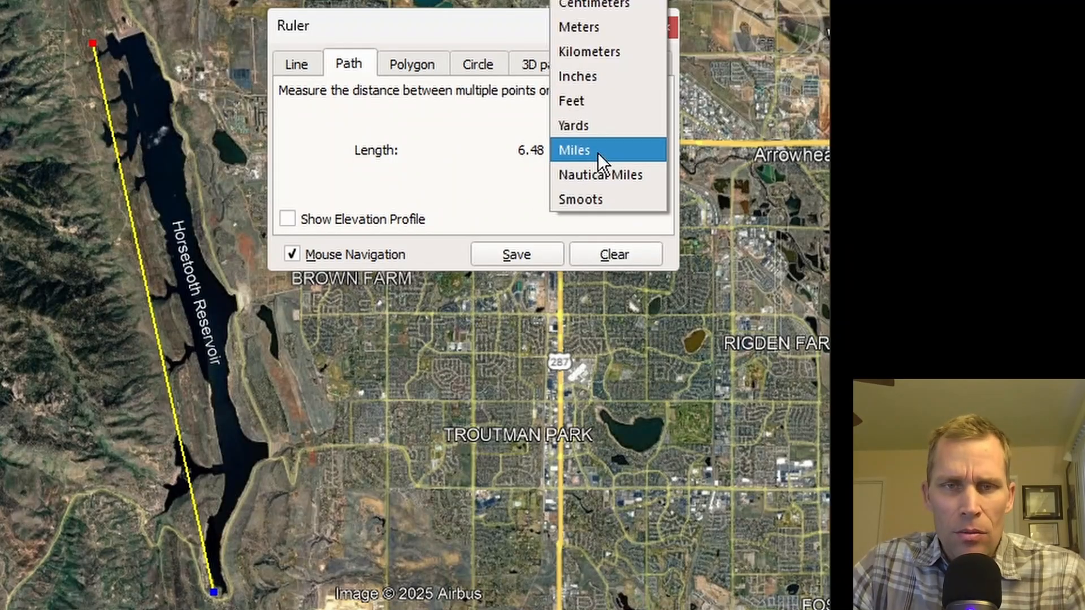
left_click(588, 106)
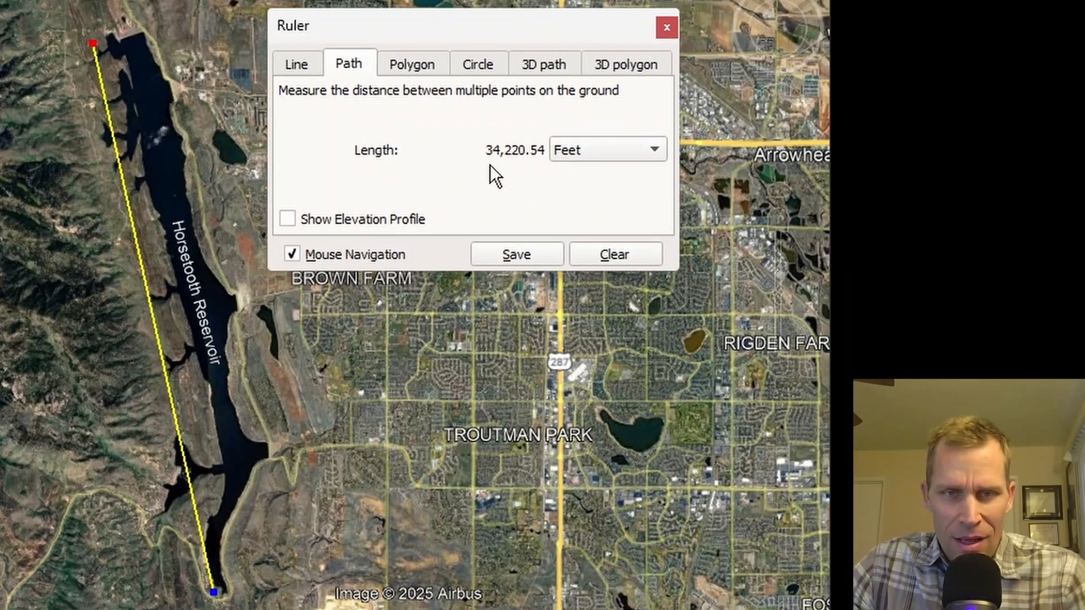
left_click(666, 28)
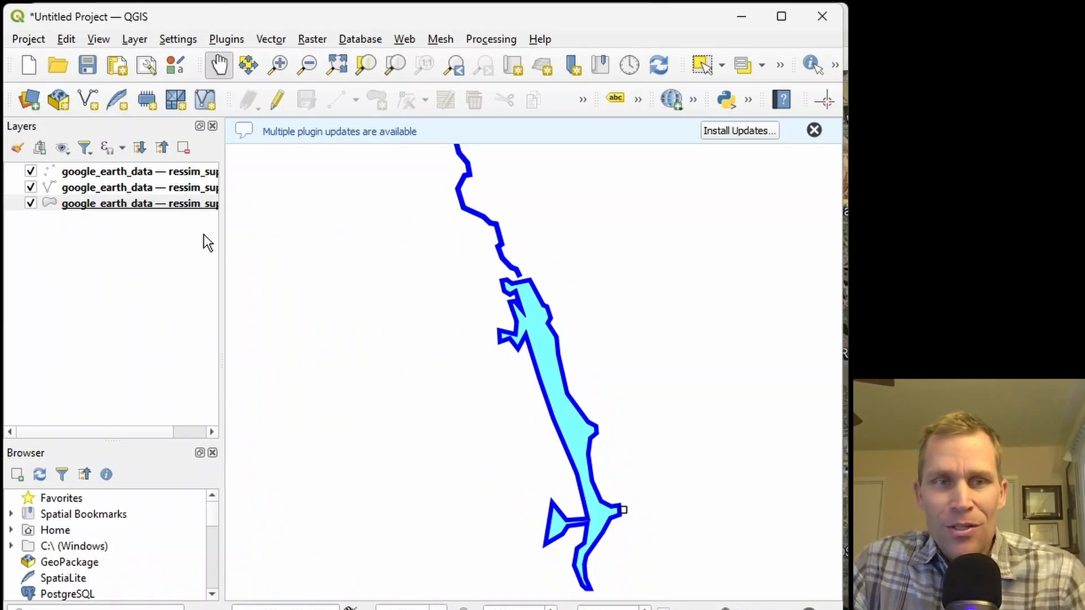
Step: Switch to QGIS and toggle the google_earth_data polygon layer off and on to check which features it contains
left_click(49, 205)
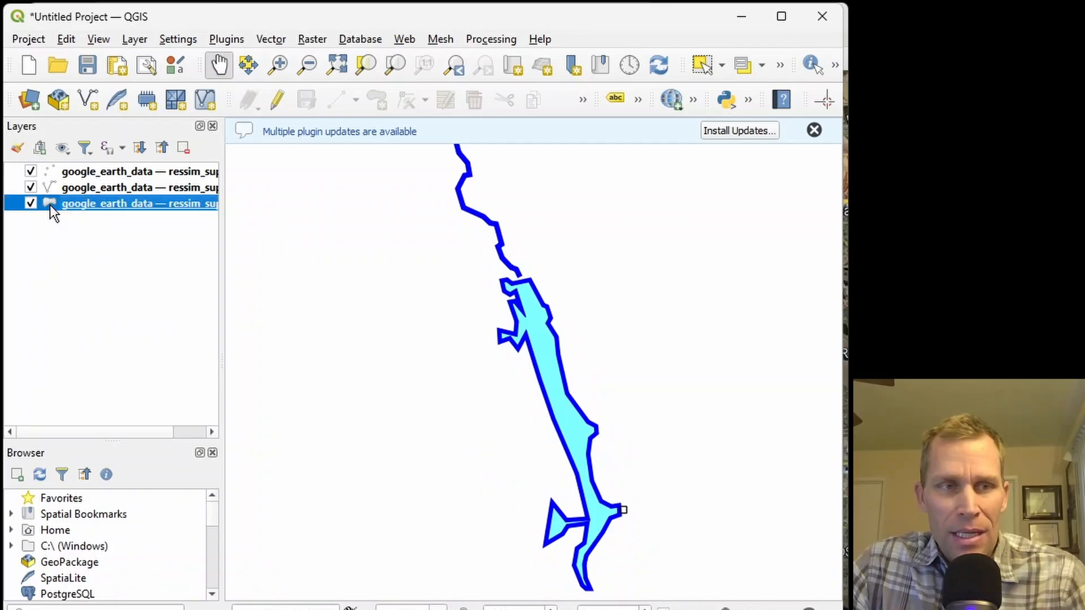
left_click(31, 202)
left_click(31, 203)
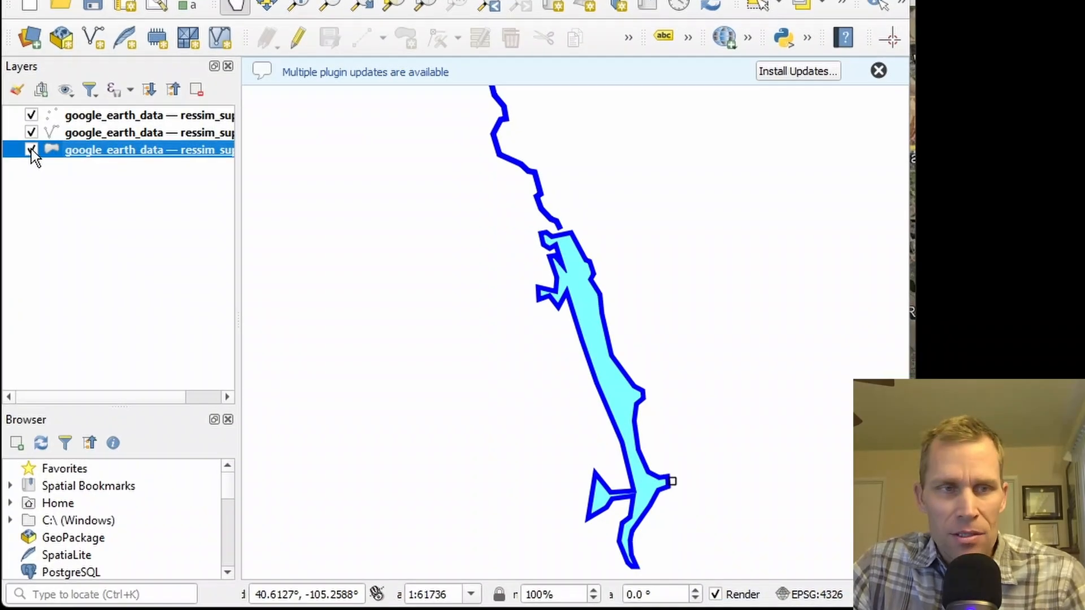
left_click(31, 150)
left_click(30, 149)
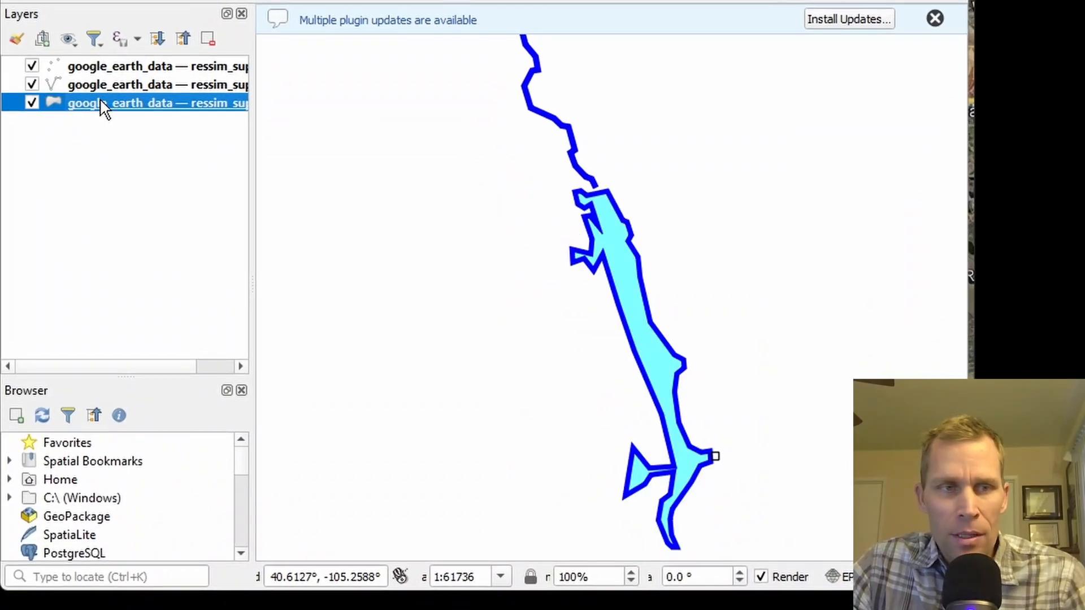
Step: Start exporting the google_earth_data polygon layer as an ESRI Shapefile, with EPSG:26913 - NAD83 / UTM zone 13N as its CRS
right_click(99, 154)
mouse_move(196, 496)
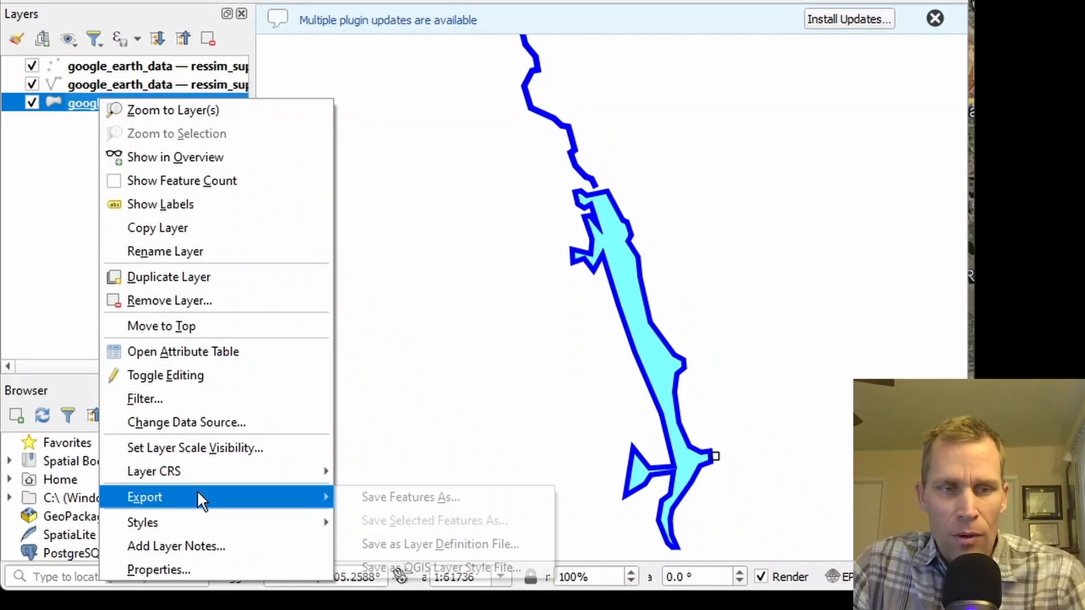
left_click(391, 497)
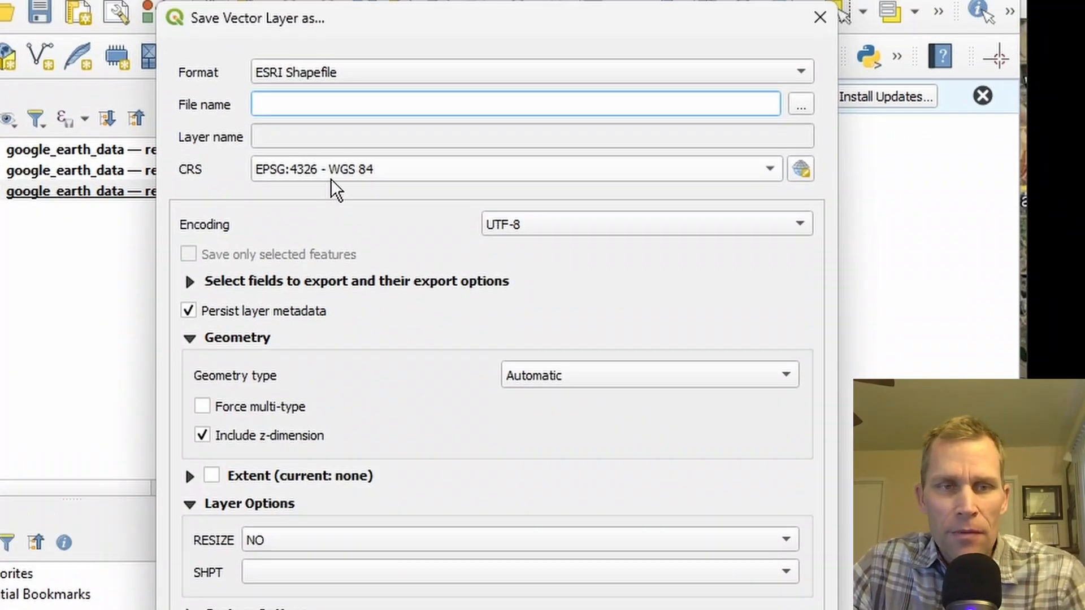
left_click(335, 157)
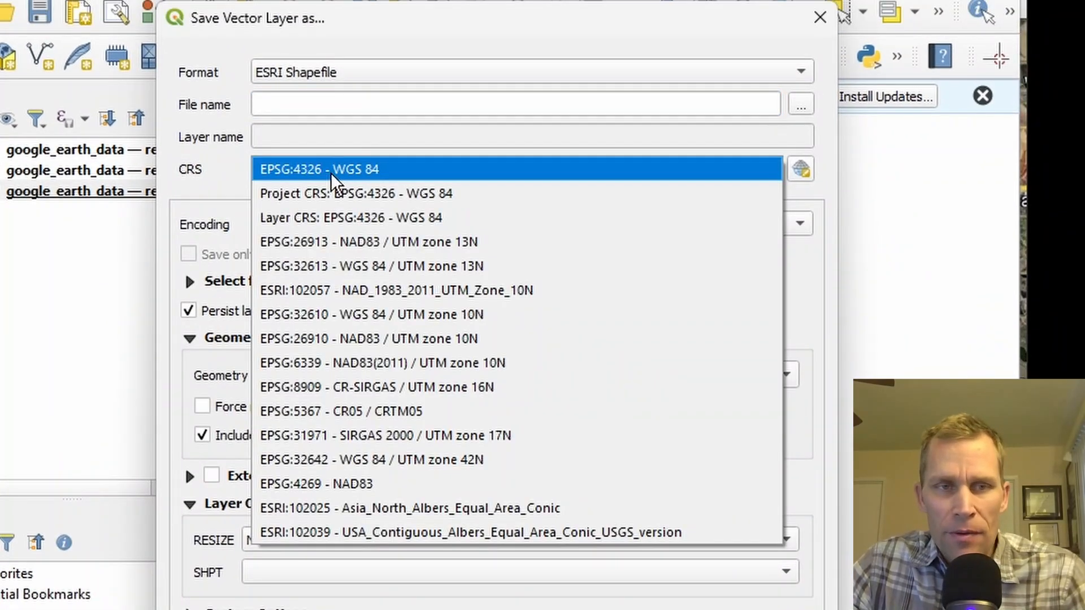
left_click(335, 156)
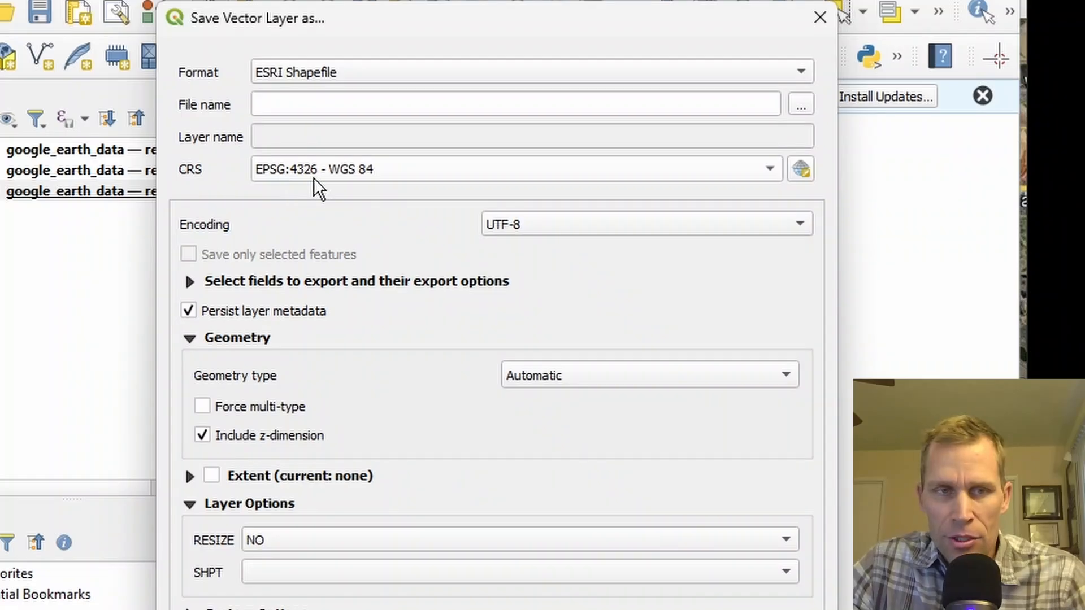
left_click(397, 170)
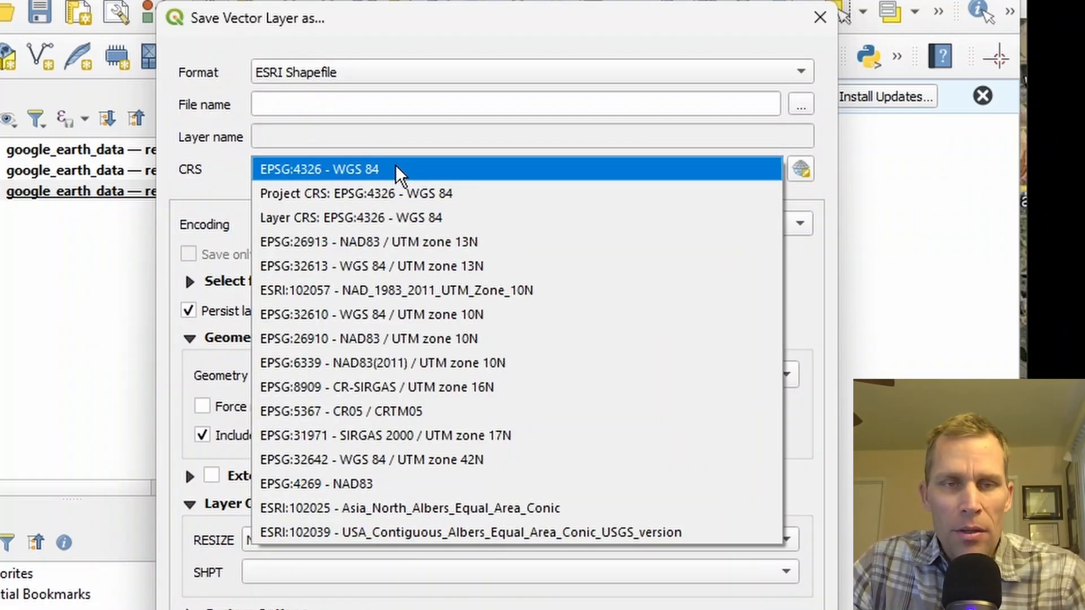
left_click(394, 245)
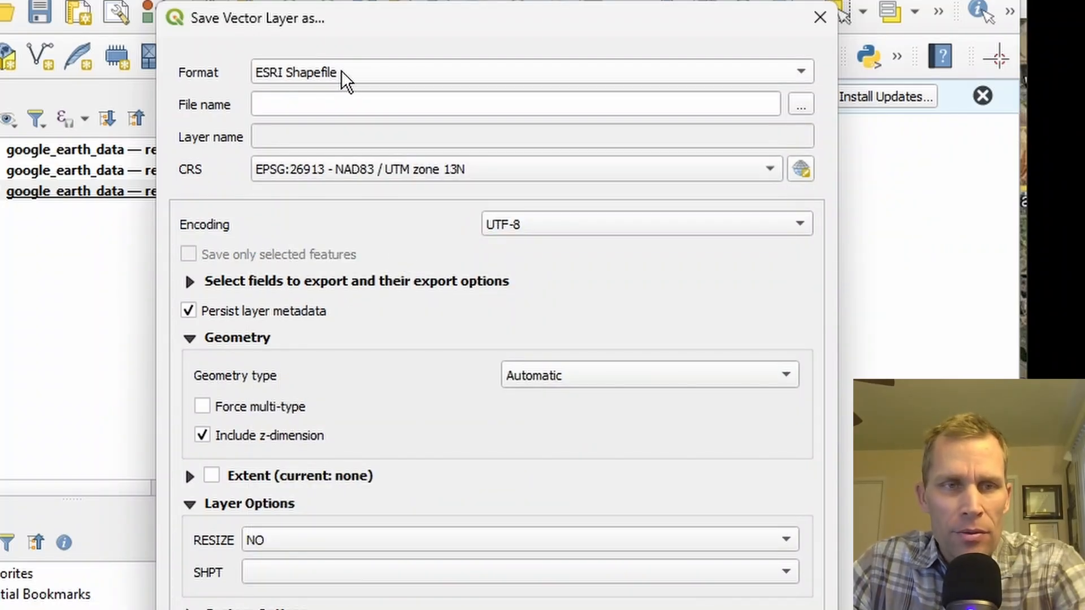
Step: Export the shapefile to the Desktop as reservoir_pool, accepting the default datum transformation
left_click(356, 109)
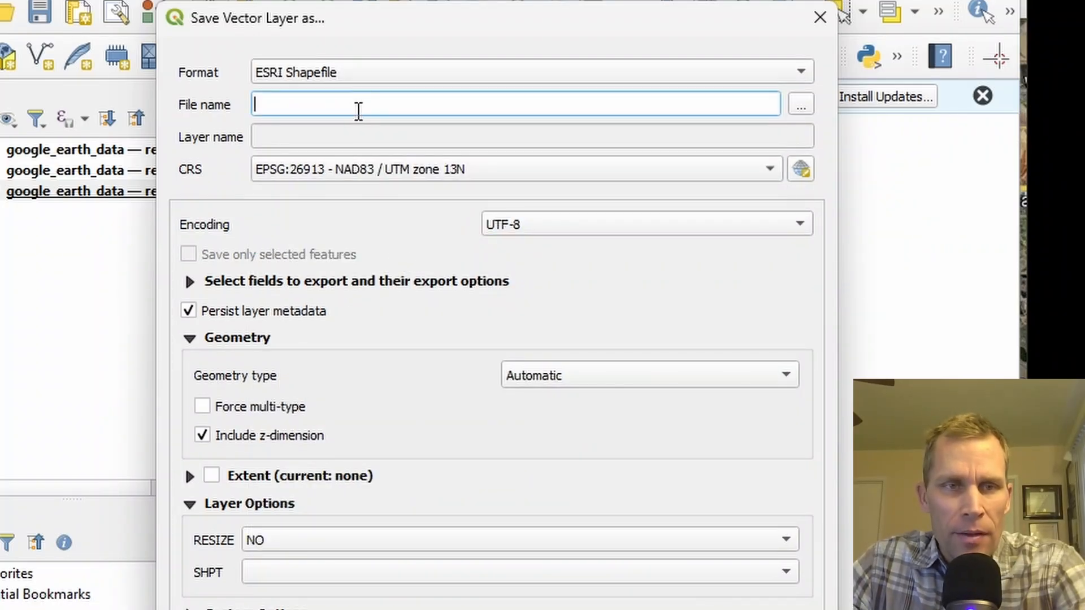
left_click(802, 105)
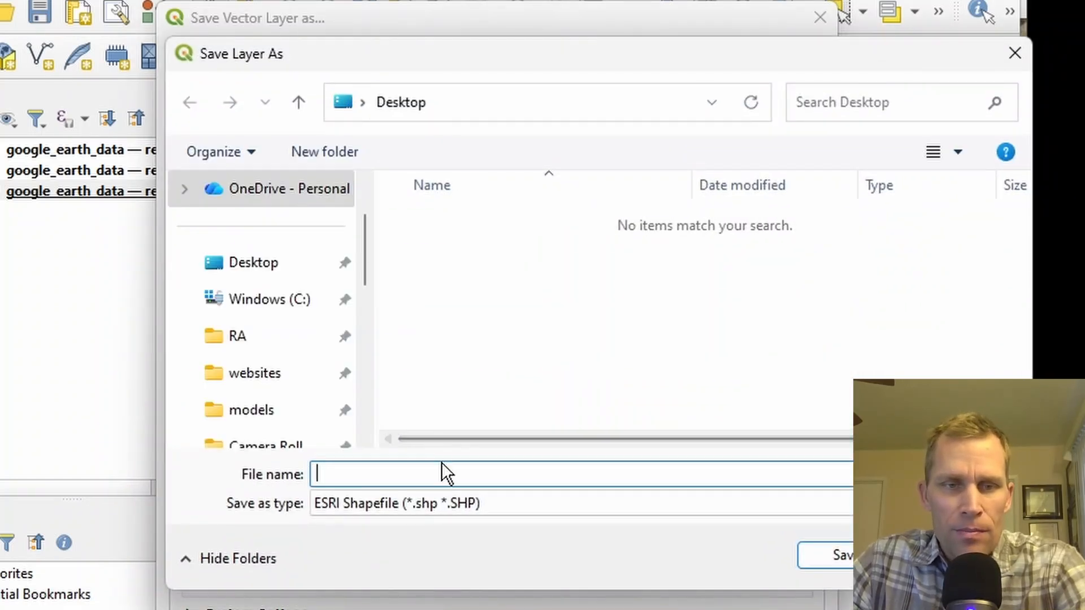
type("rese")
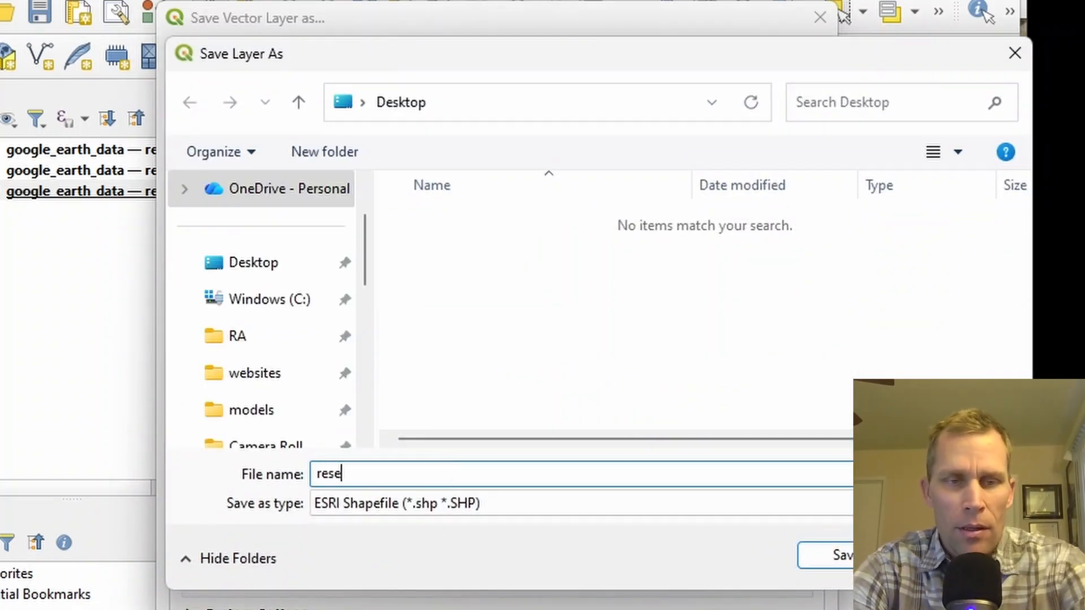
type("rvoir_pool")
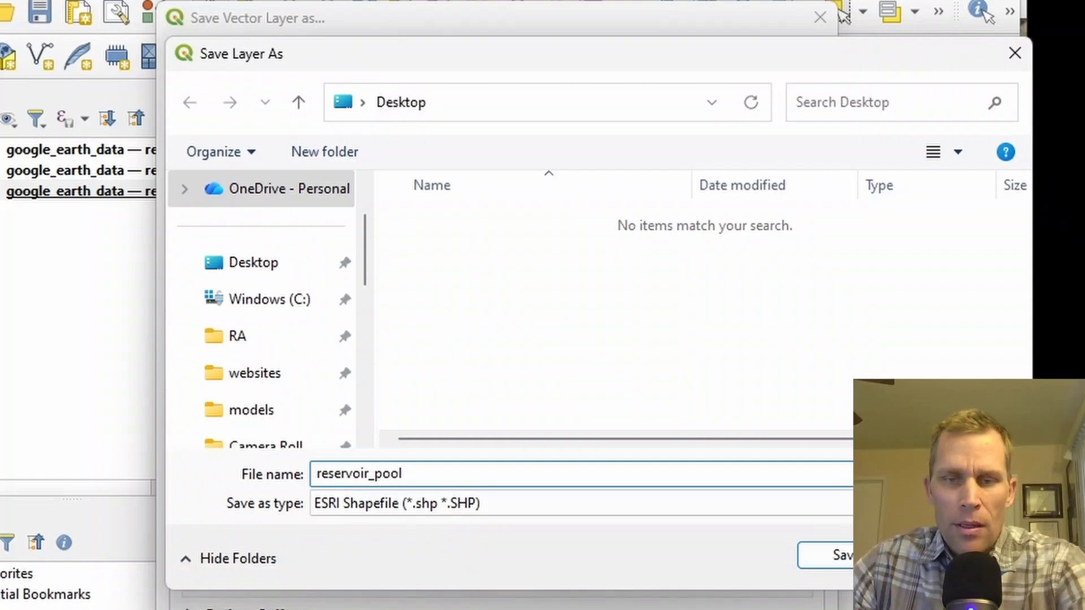
left_click(819, 553)
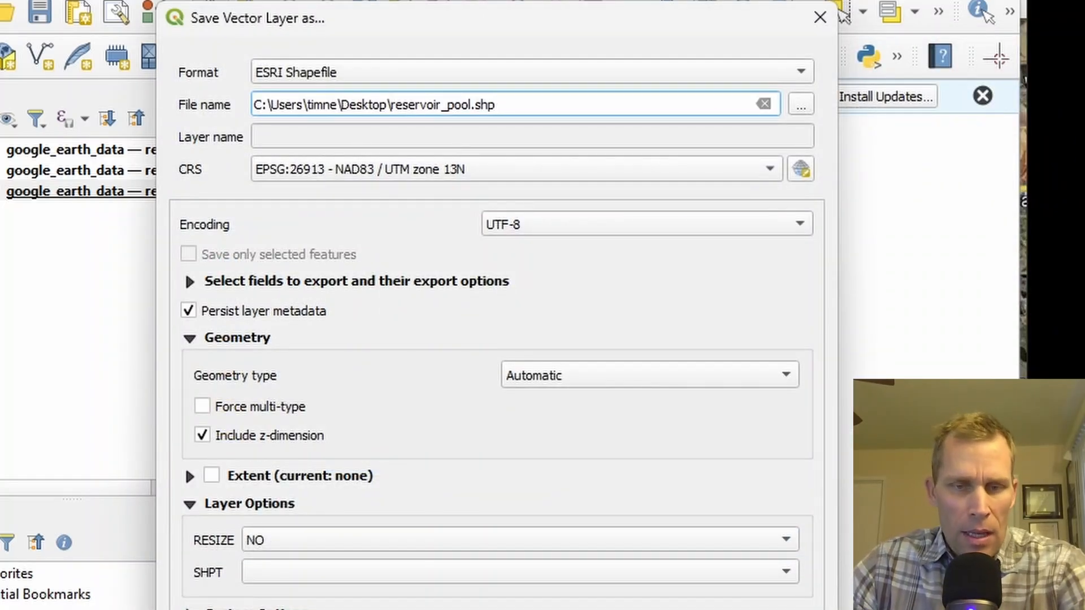
key("Return")
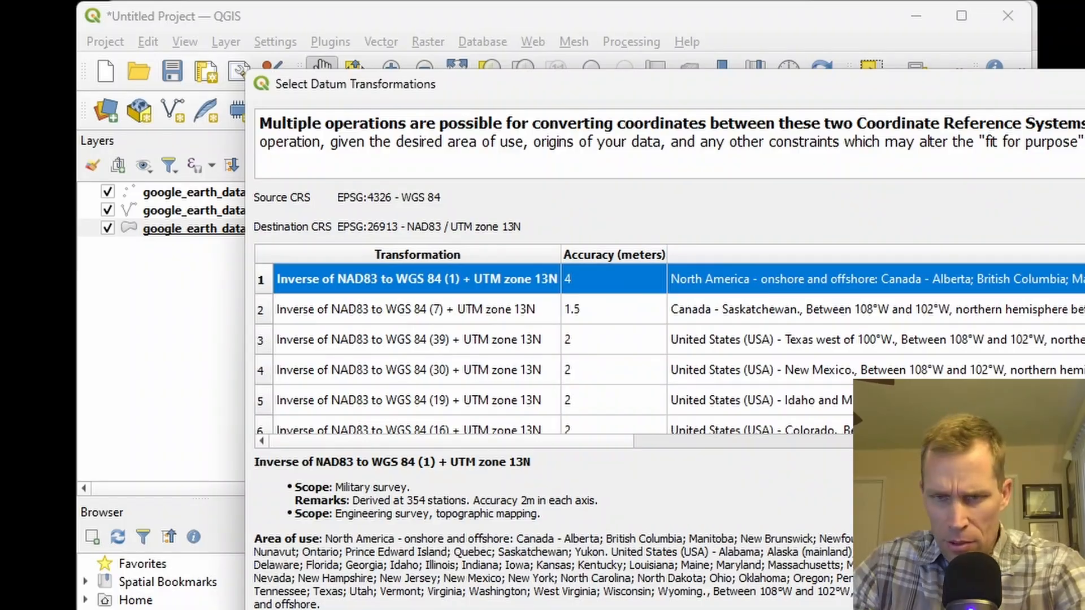
key("Return")
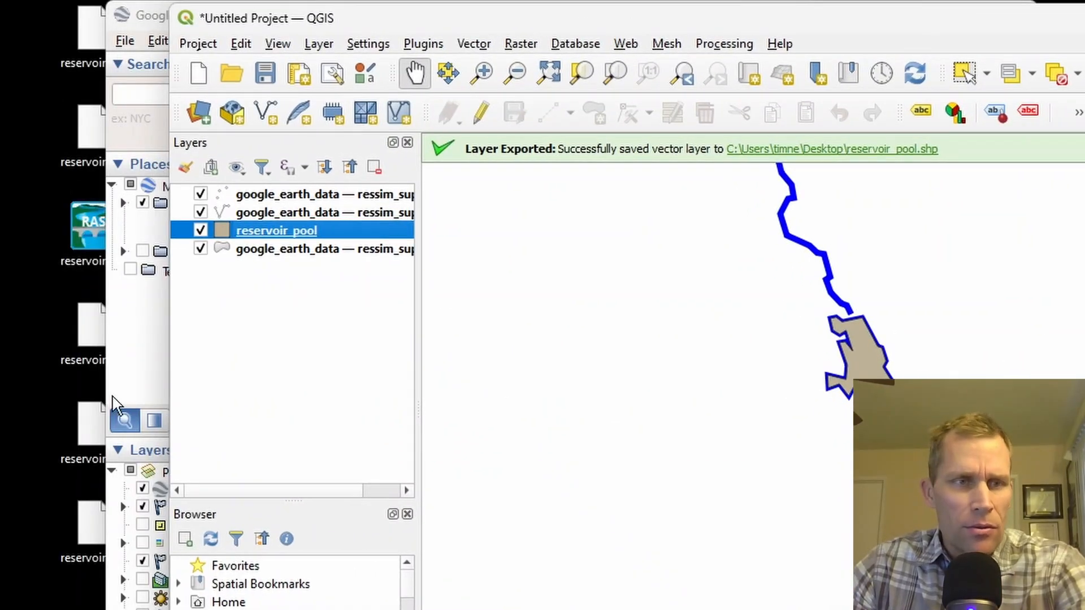
Step: Switch to File Explorer and move the six reservoir_pool files from the Desktop into the test6 project's maps folder
left_click_drag(791, 65, 567, 31)
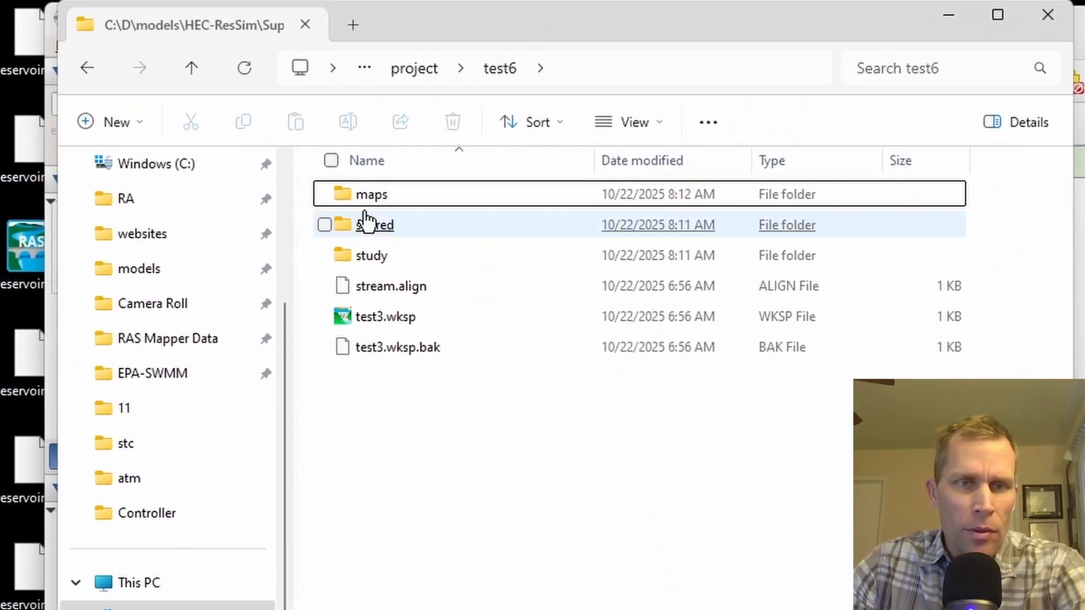
left_click(408, 180)
double_click(378, 198)
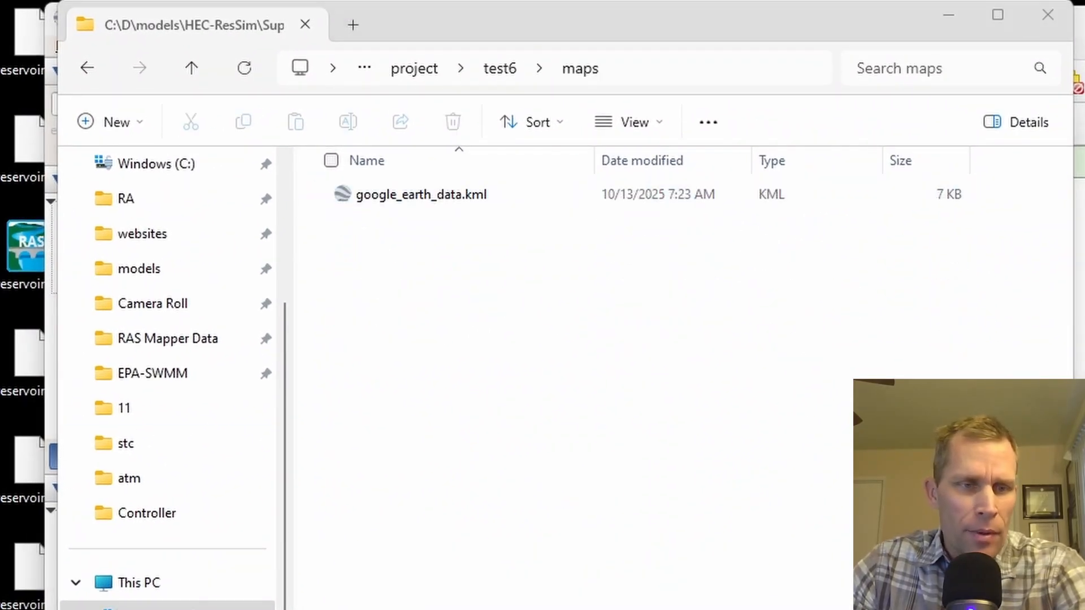
left_click_drag(29, 34, 453, 341)
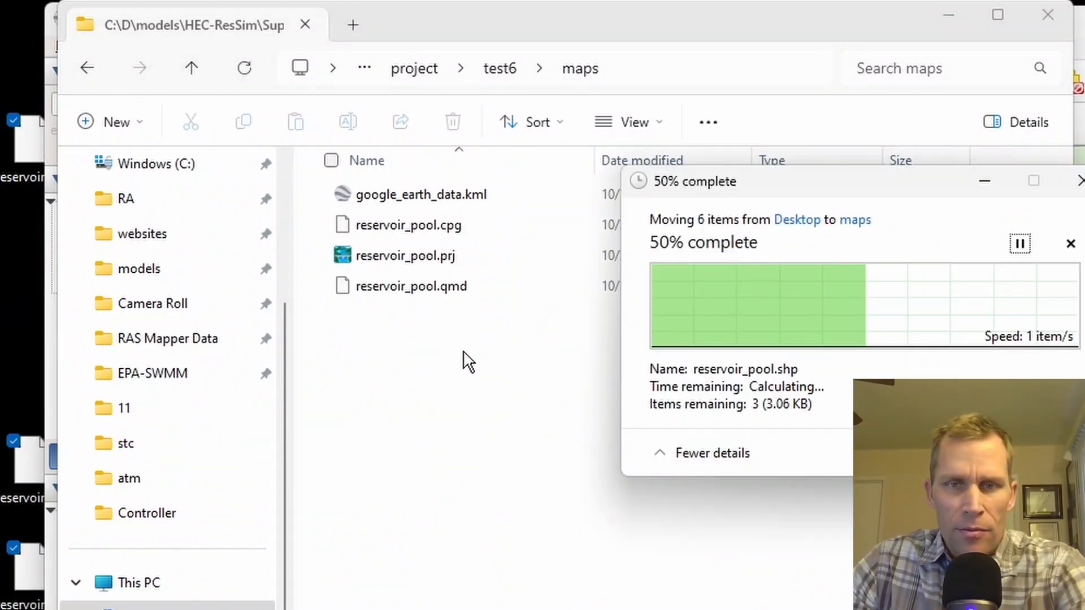
left_click_drag(752, 190, 536, 219)
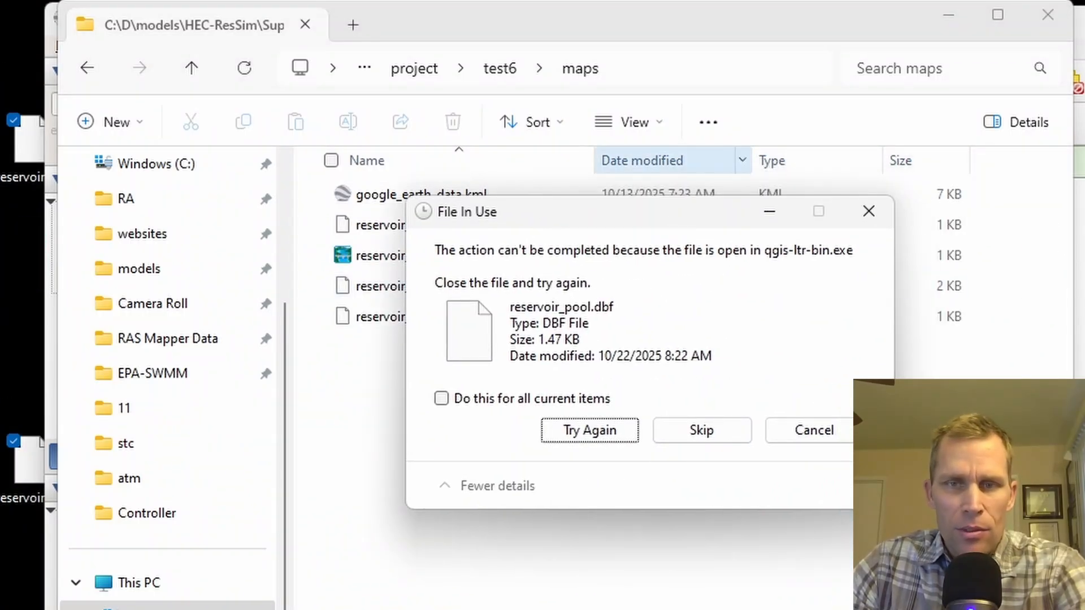
Step: Close QGIS, discarding the project changes, and retry moving the locked reservoir_pool files into the maps folder
left_click(1079, 56)
left_click(1082, 22)
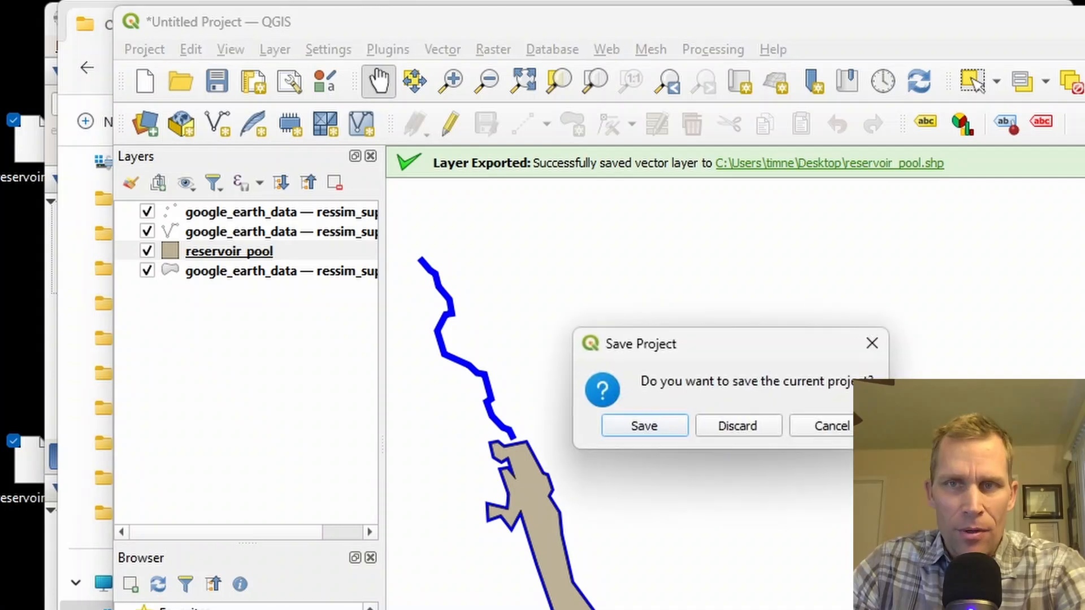
left_click(726, 425)
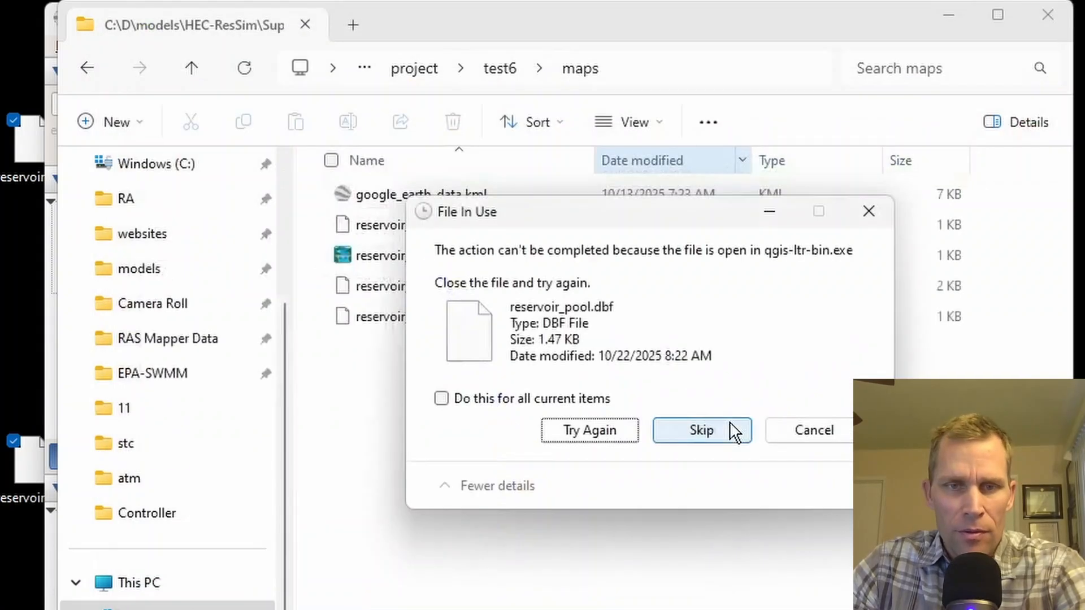
left_click(577, 436)
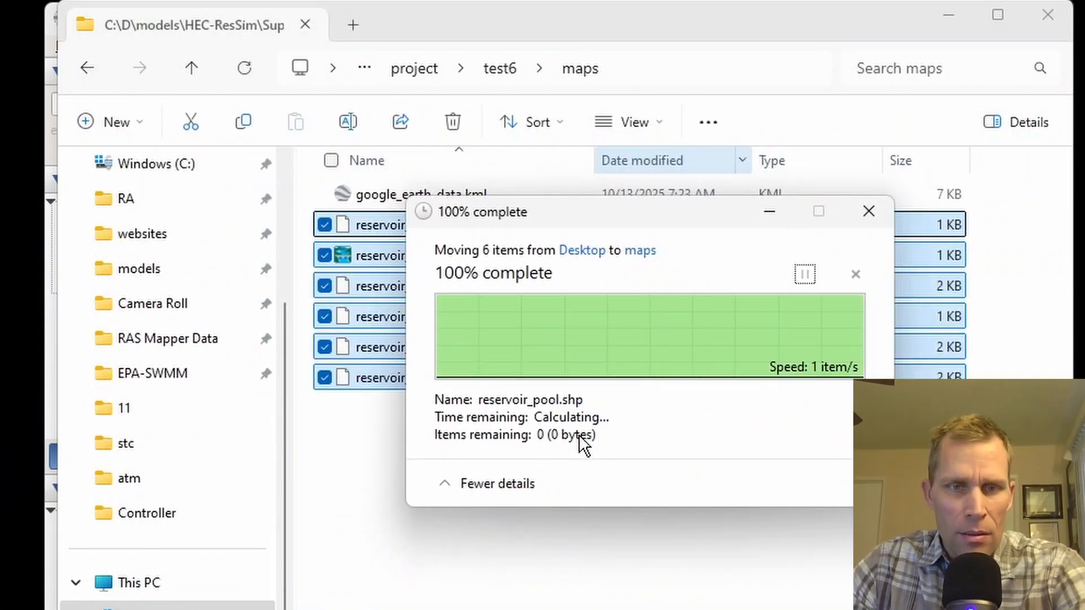
left_click(384, 526)
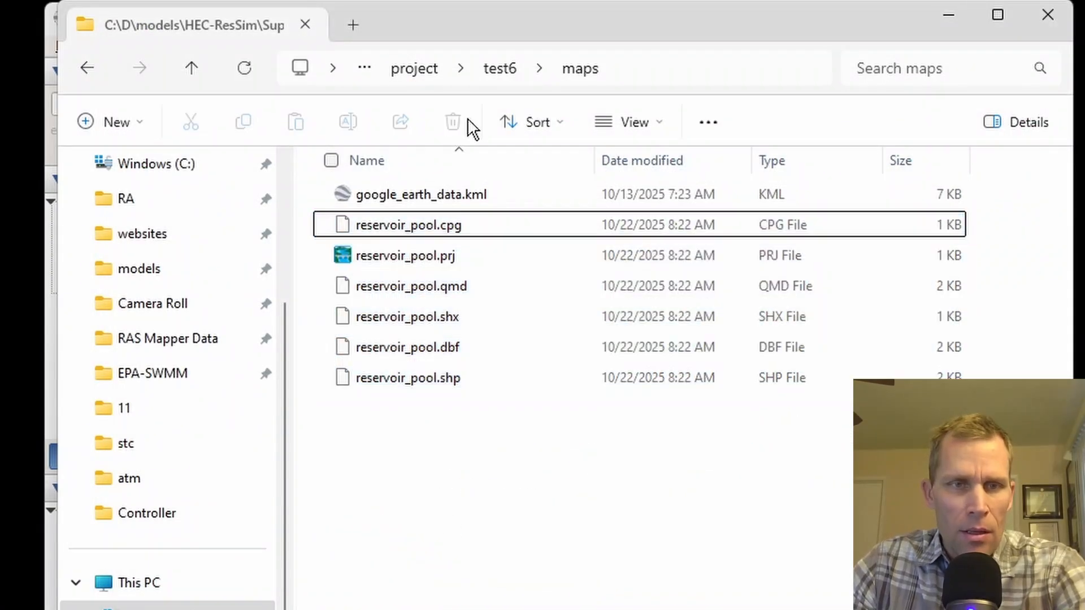
Step: Minimize the File Explorer window, switch to HEC-ResSim and open the map display coordinate settings of the test3 watershed
left_click(949, 16)
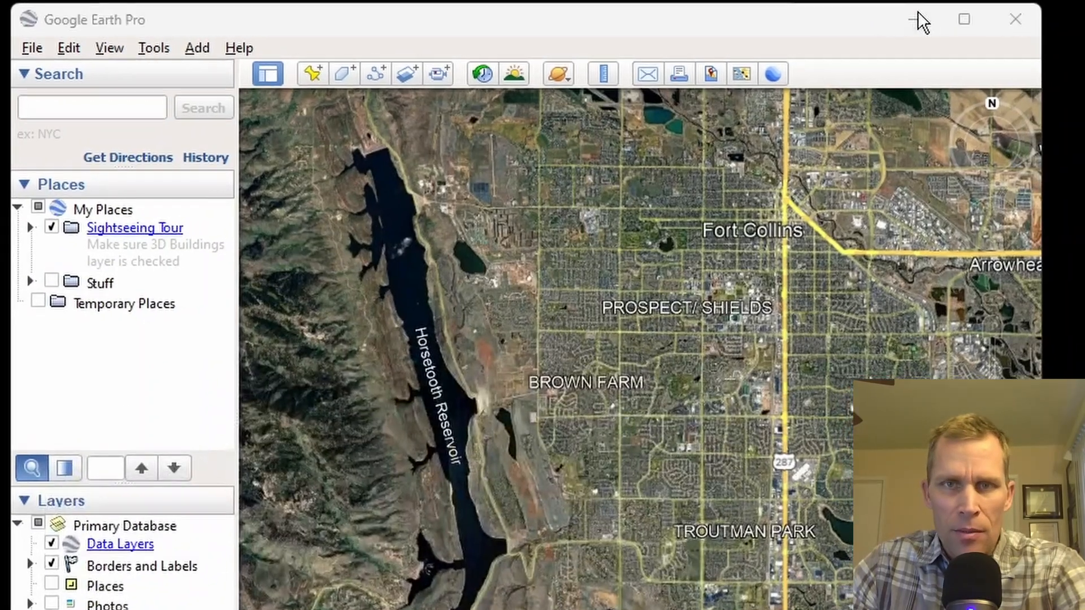
left_click(924, 19)
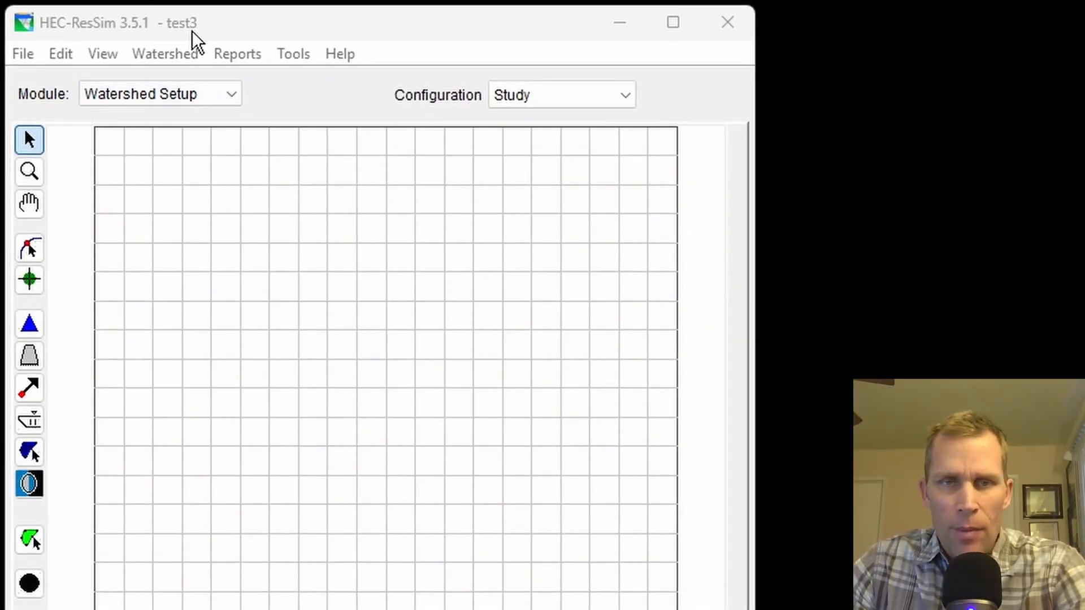
left_click(113, 56)
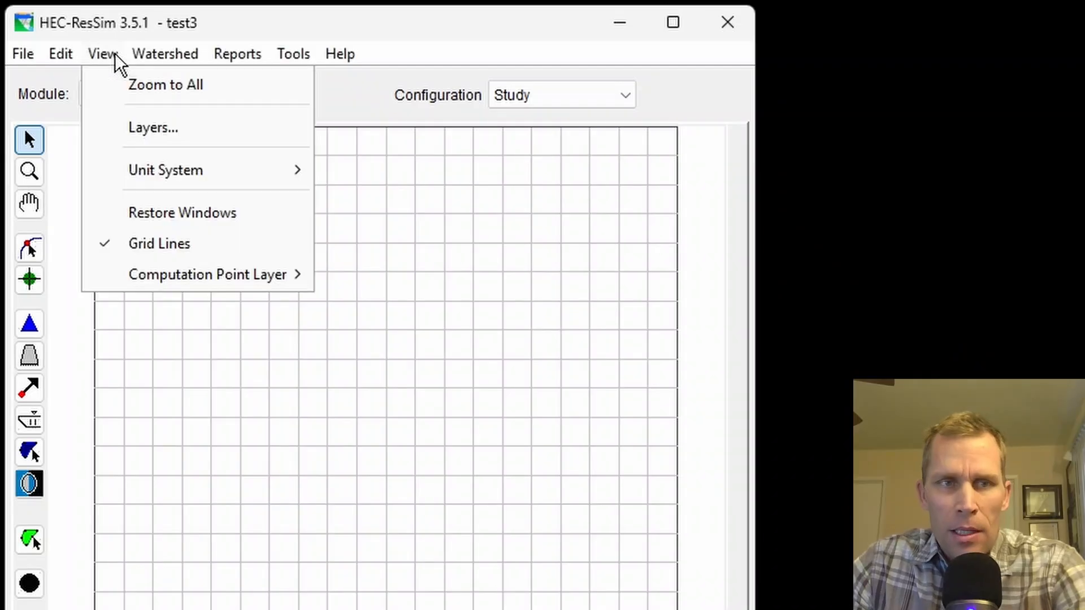
left_click(164, 125)
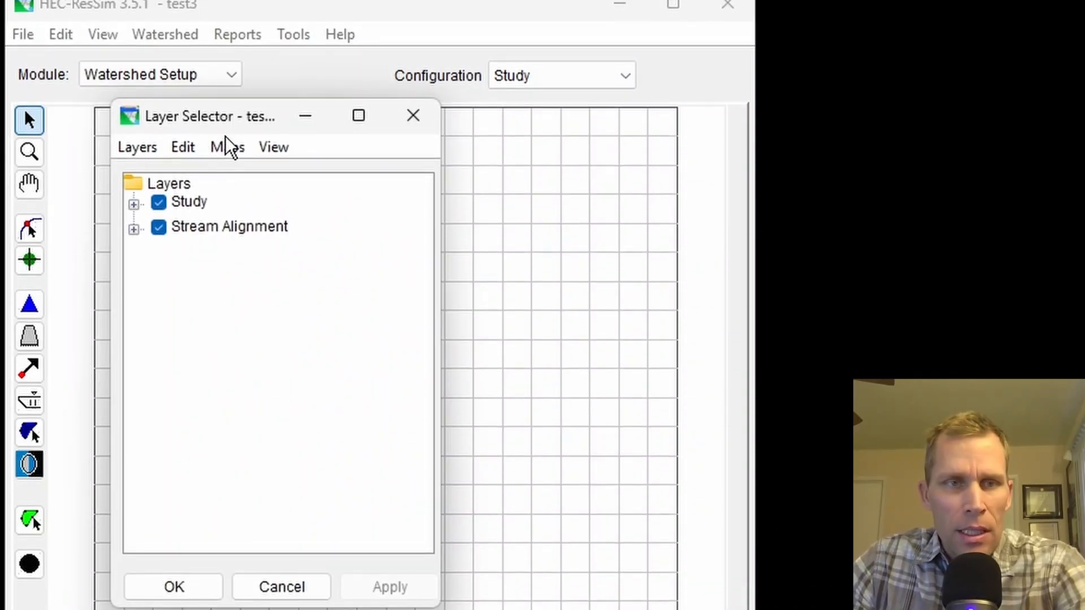
left_click(226, 117)
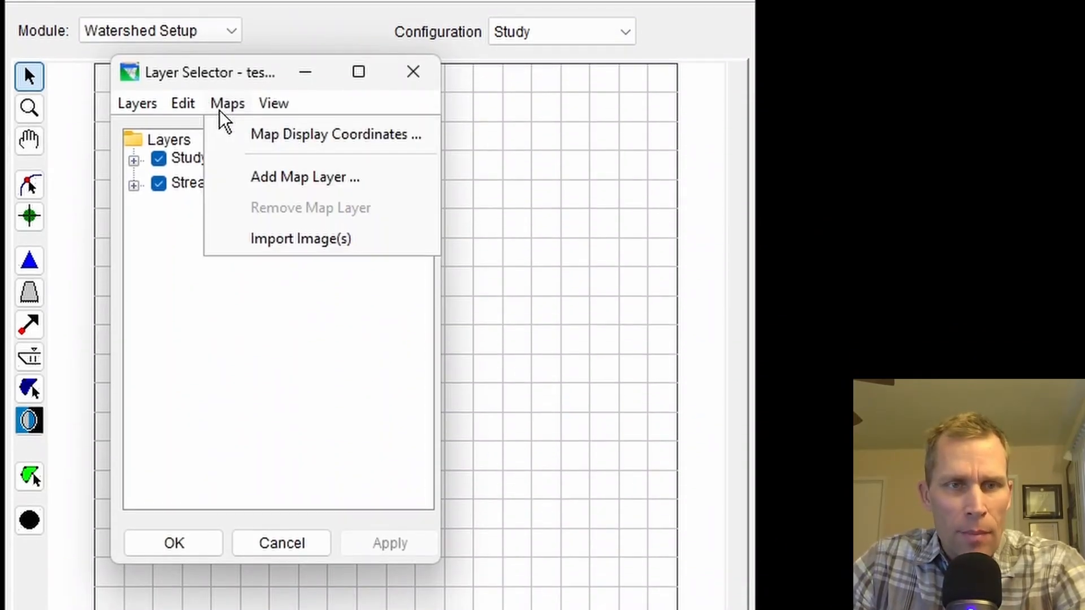
left_click(265, 149)
left_click_drag(284, 180, 300, 86)
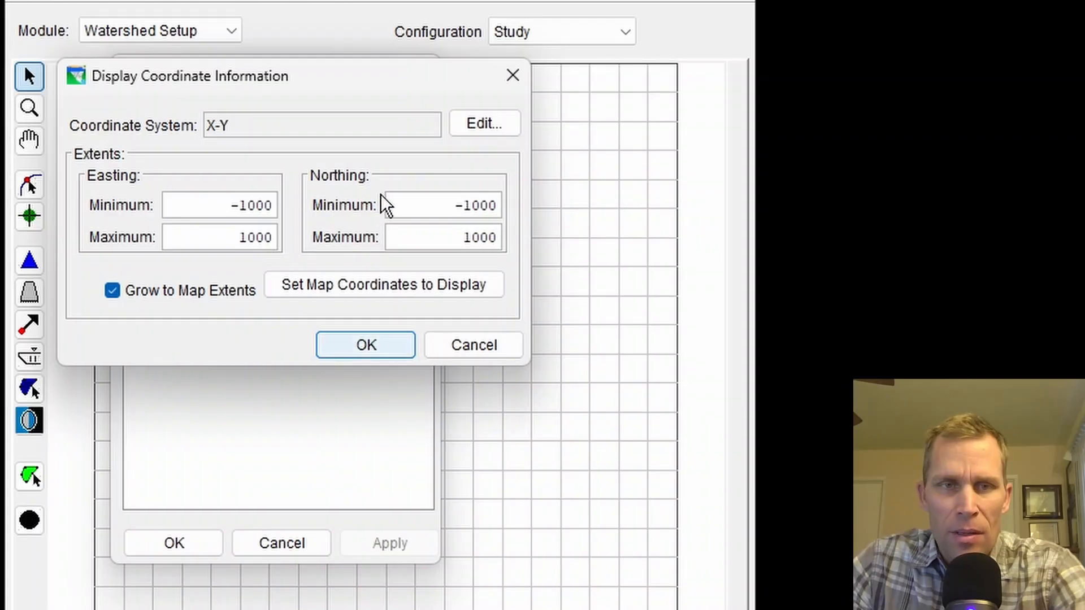
Step: Set the map display coordinate system to Geographic
left_click(484, 127)
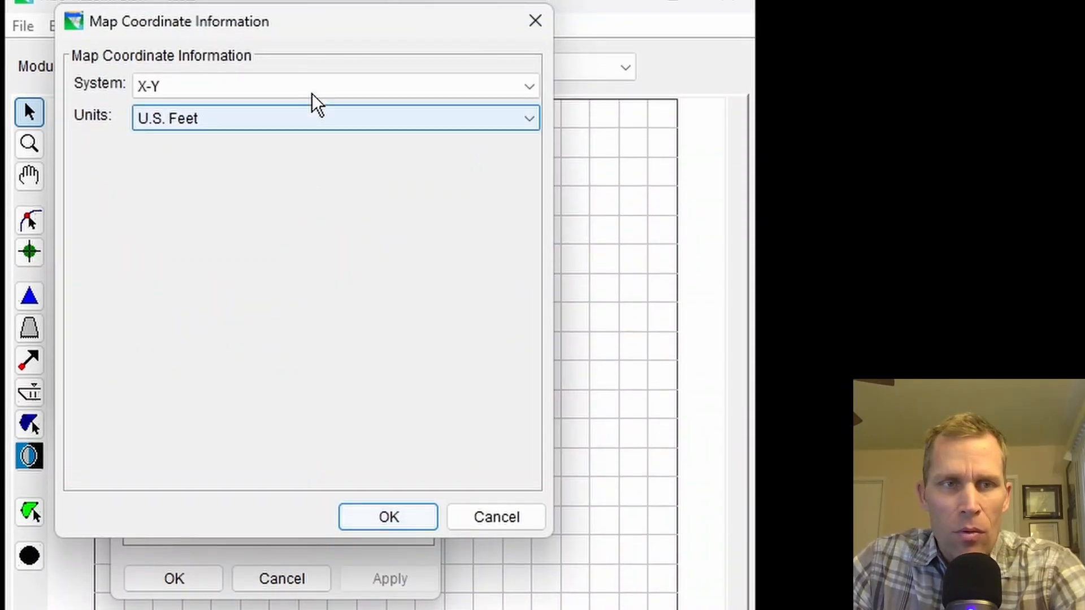
left_click(311, 90)
left_click(242, 130)
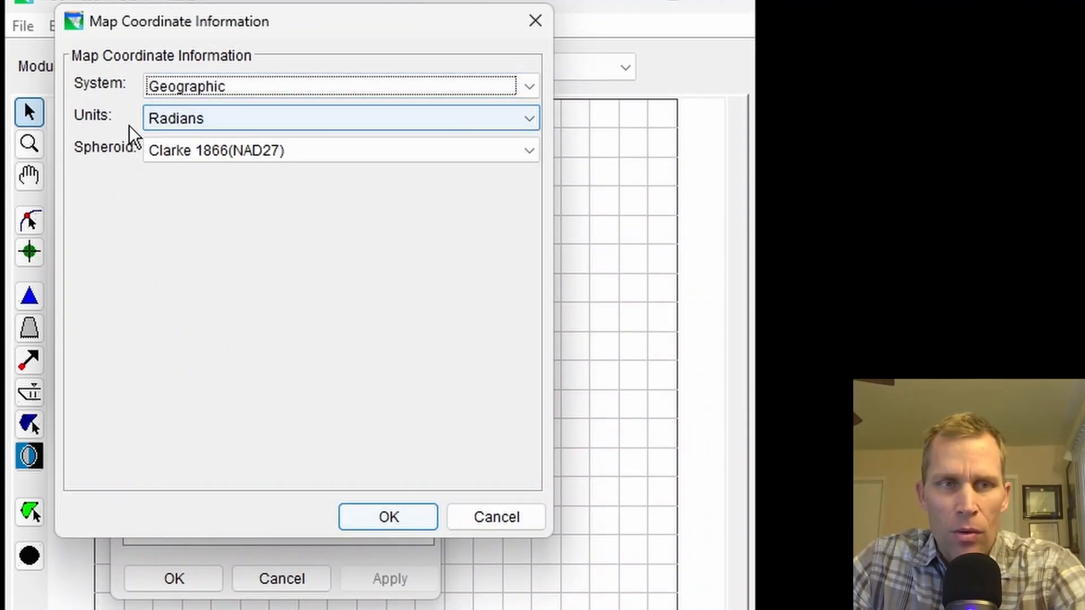
left_click(388, 518)
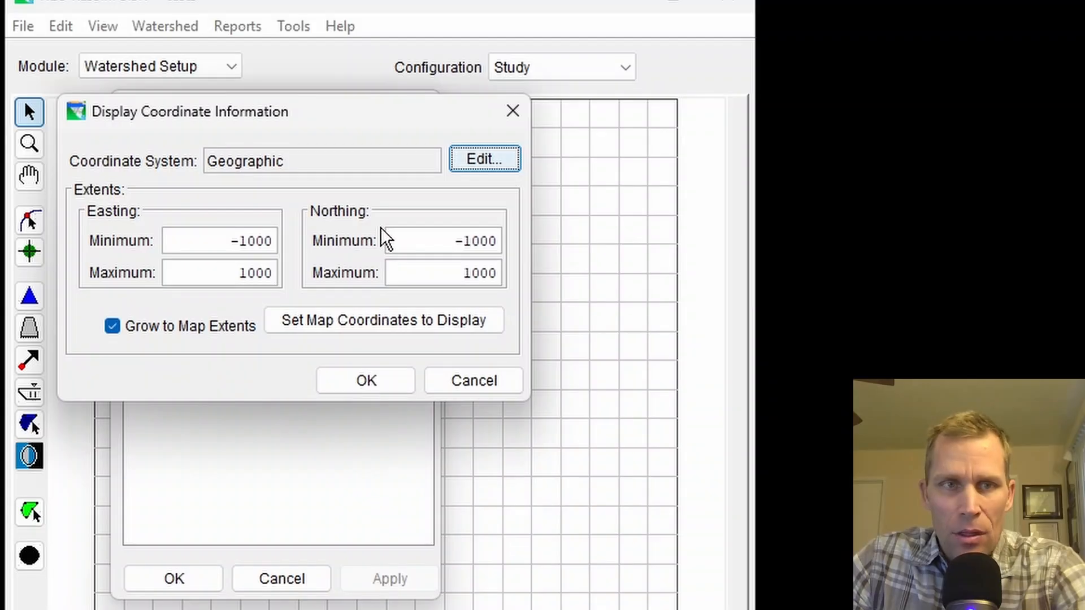
Step: Set the map display coordinate system to Universal Transverse Mercator, UTM zone 13, with the WGS 84 spheroid
left_click(479, 164)
left_click(274, 90)
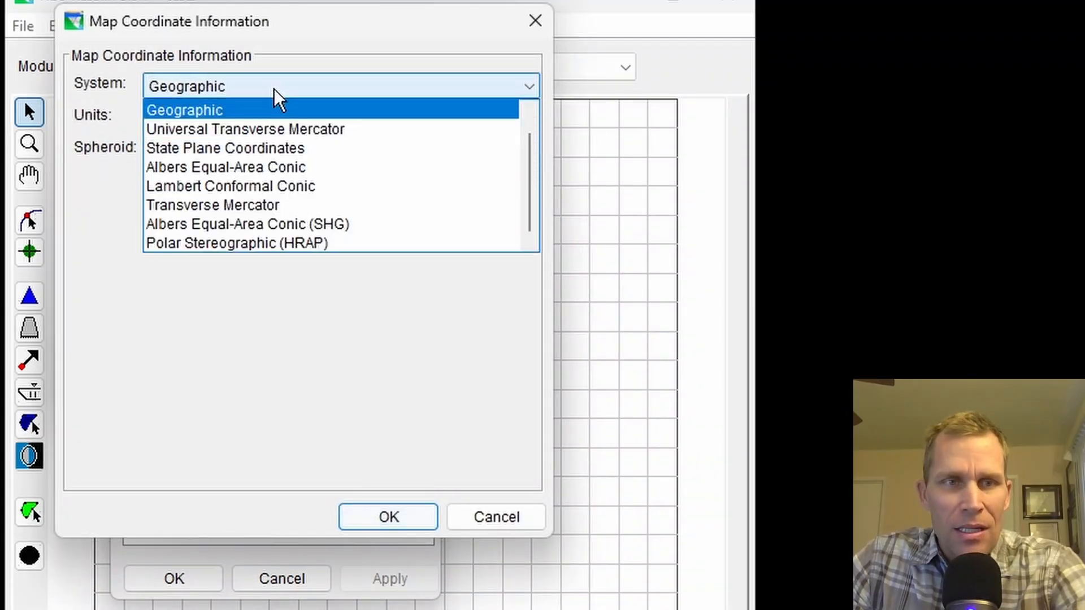
left_click(273, 131)
left_click(182, 187)
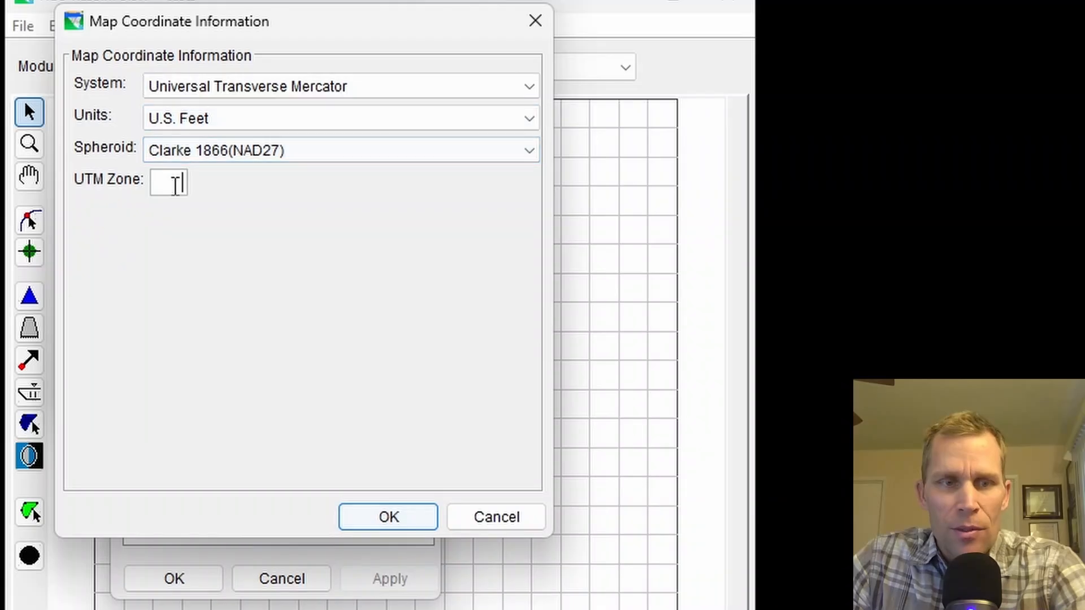
type("13")
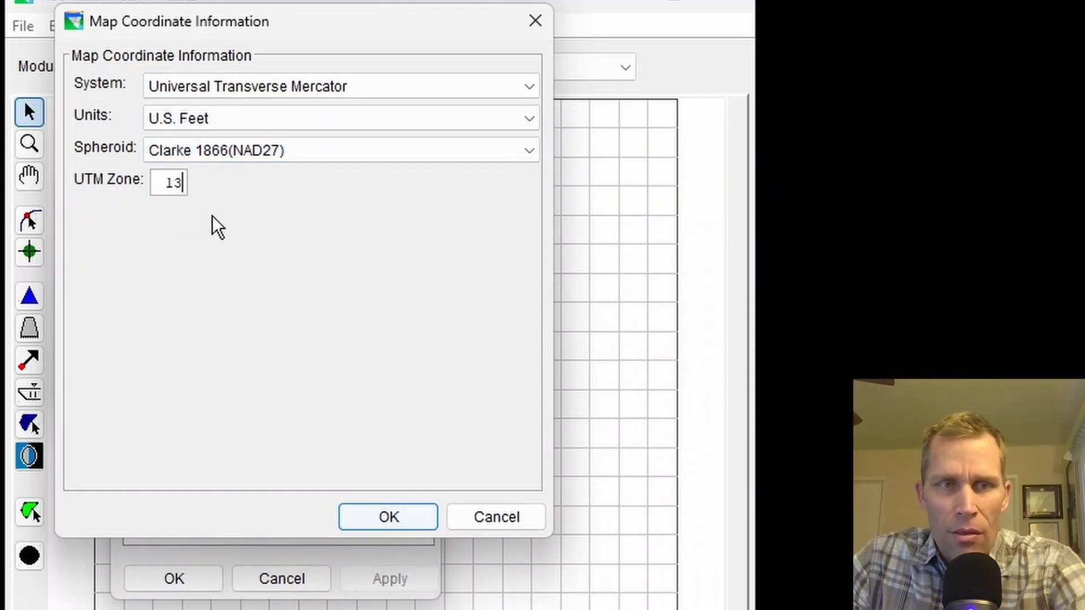
left_click(247, 150)
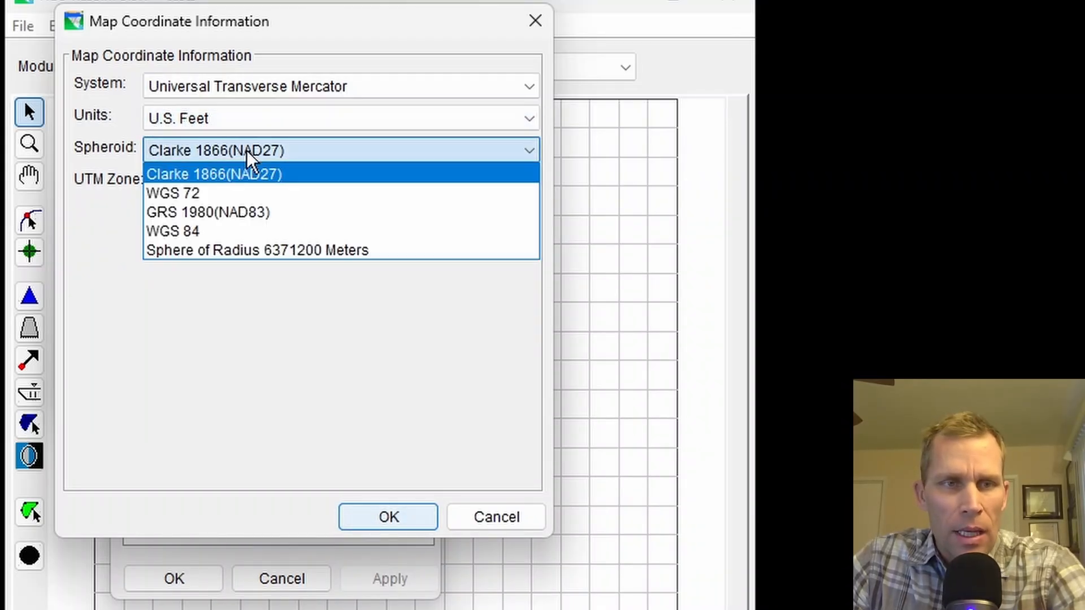
left_click(215, 232)
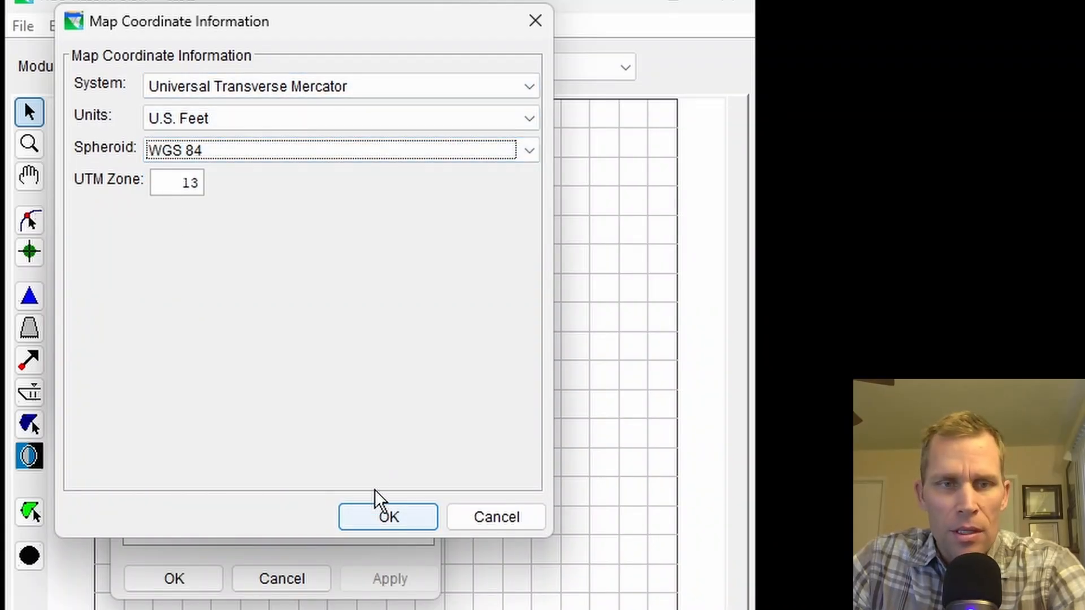
left_click(393, 522)
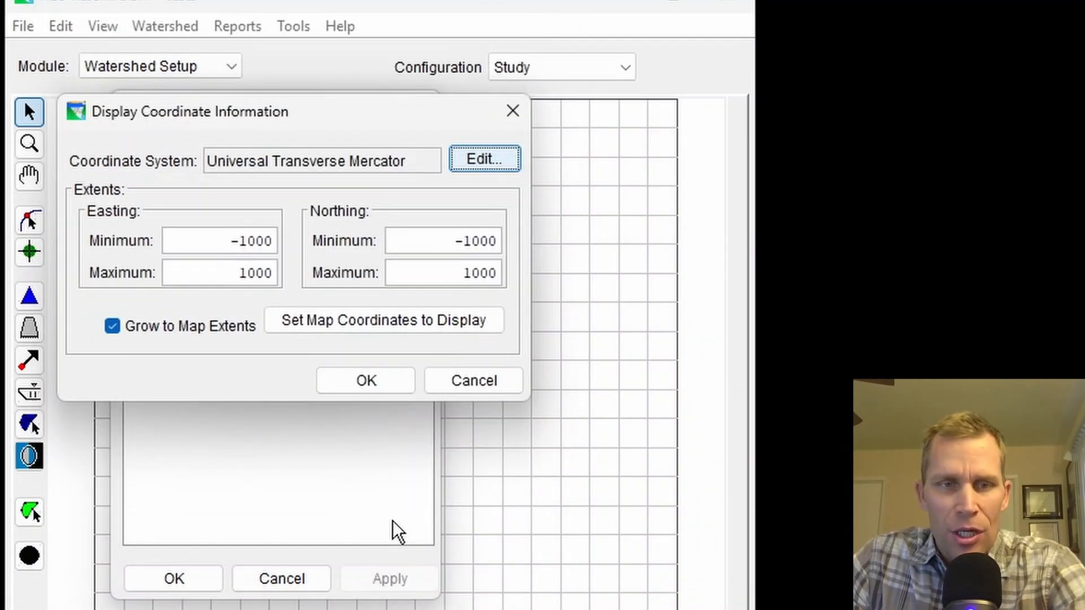
left_click(366, 383)
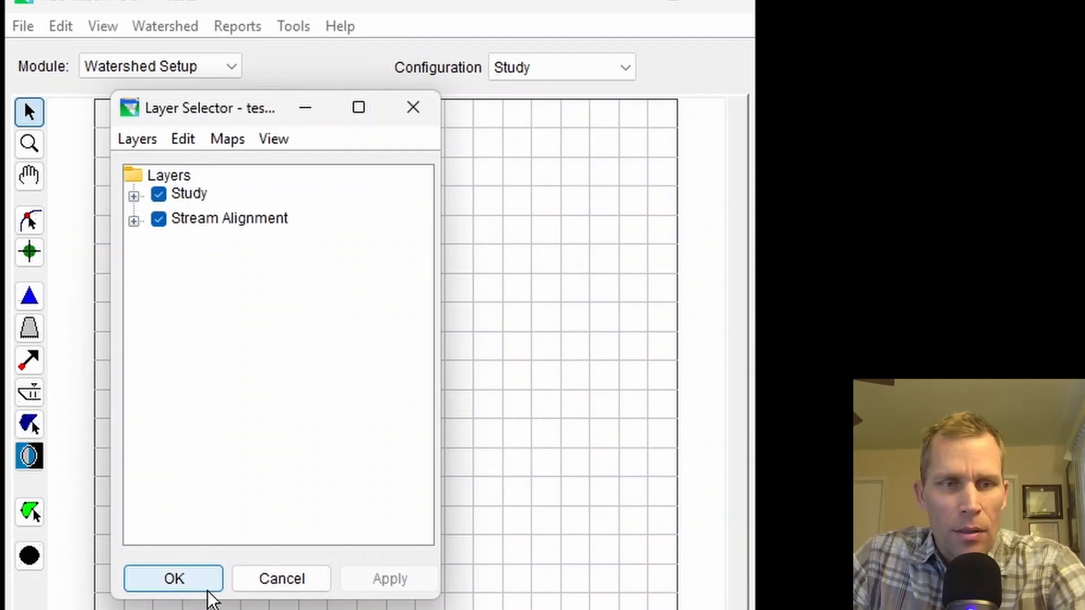
Step: Add reservoir_pool.shp from the test6 maps folder as a map layer and accept the layer selection
left_click(231, 141)
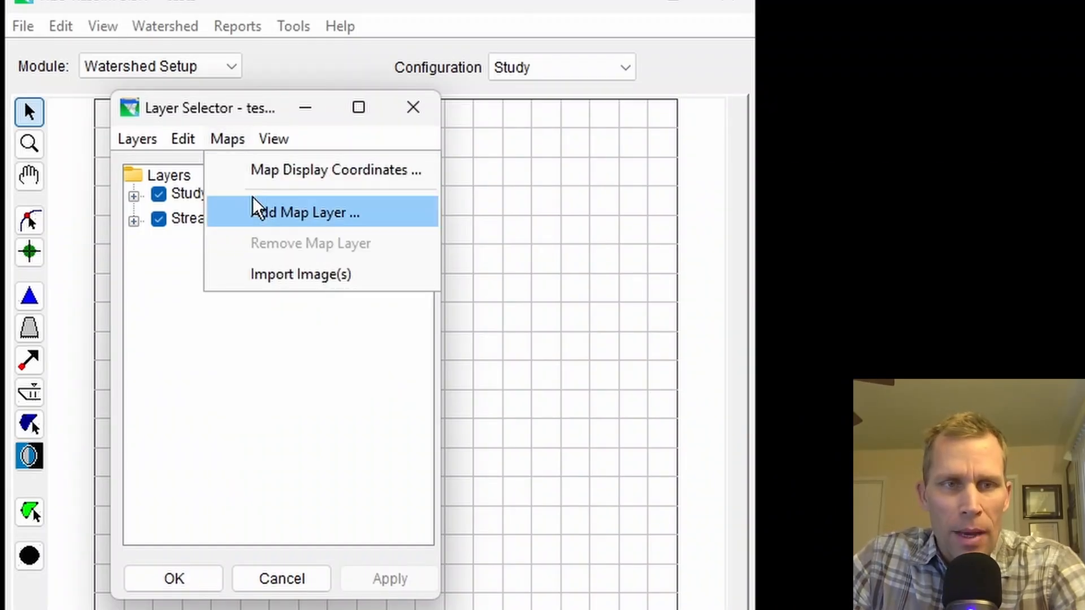
left_click(276, 214)
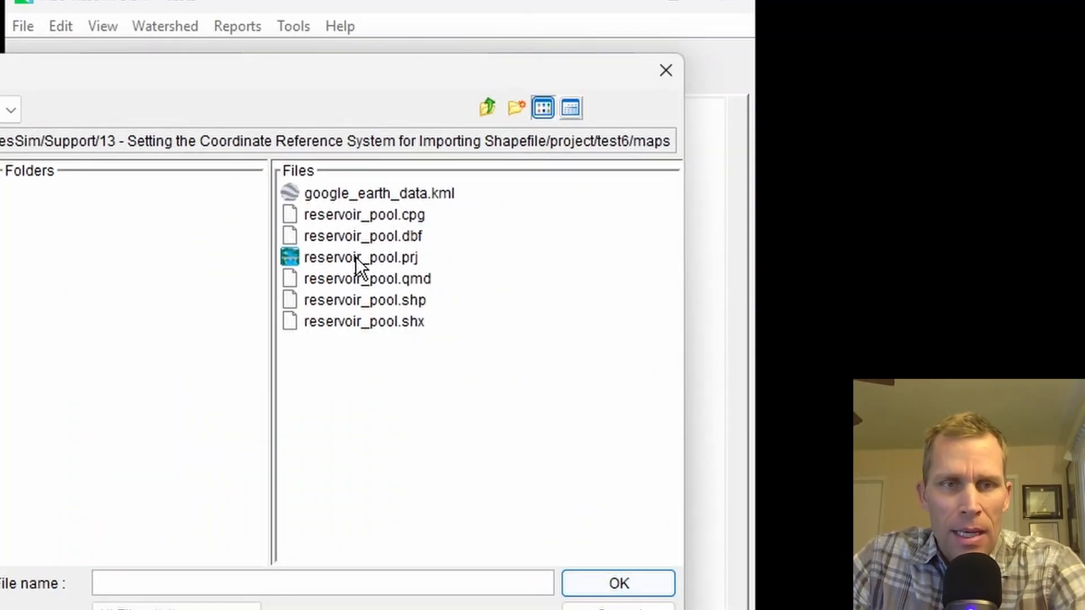
left_click(364, 302)
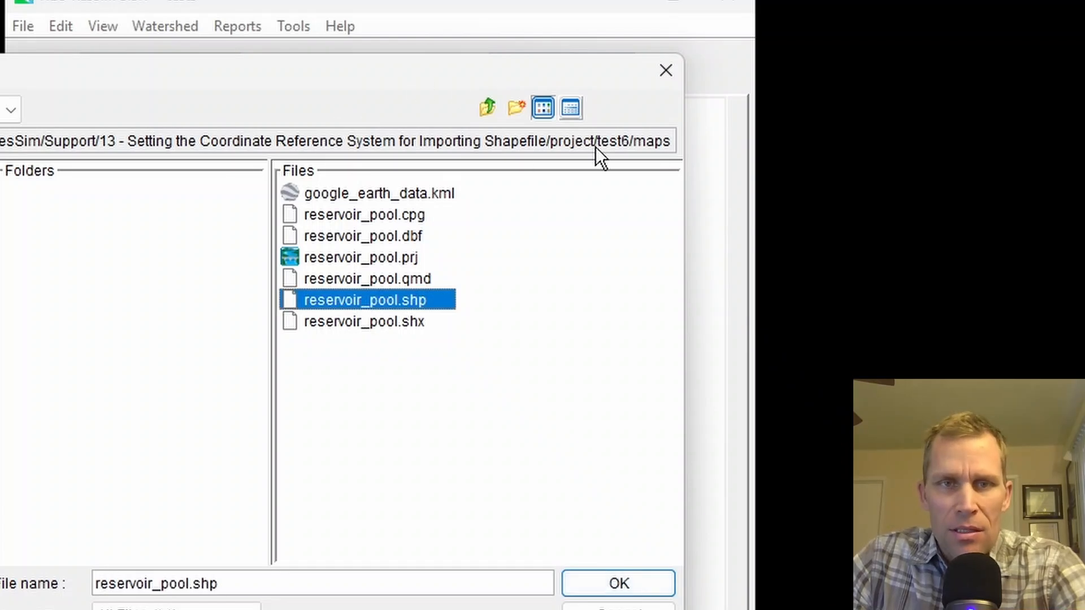
left_click(640, 578)
left_click(181, 568)
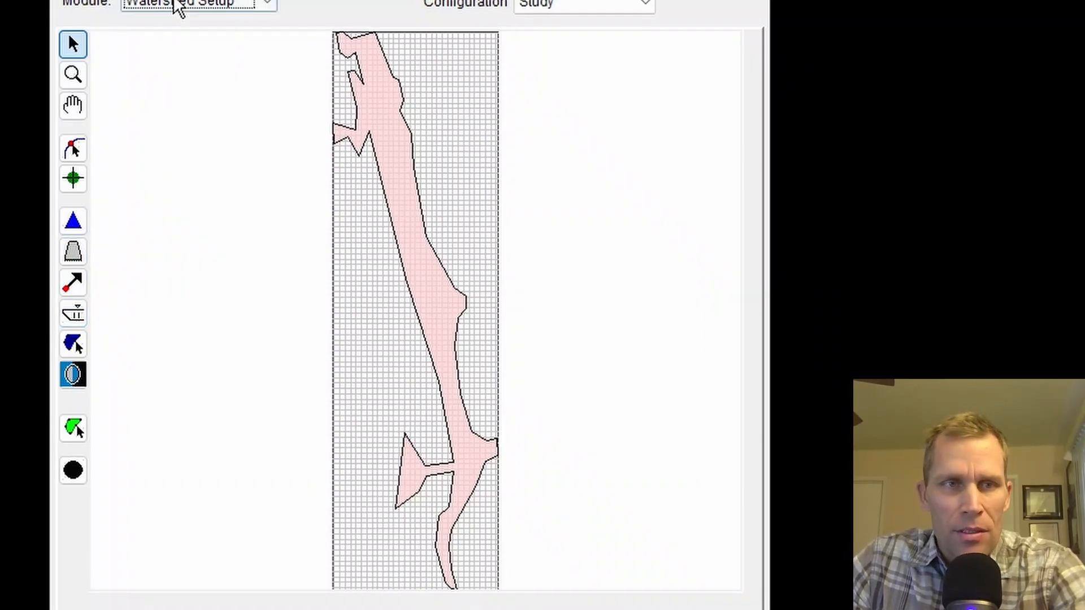
Step: Draw a straight stream alignment along the reservoir's west side, from its north end to its south end, accepting the default name
left_click(266, 31)
left_click(265, 33)
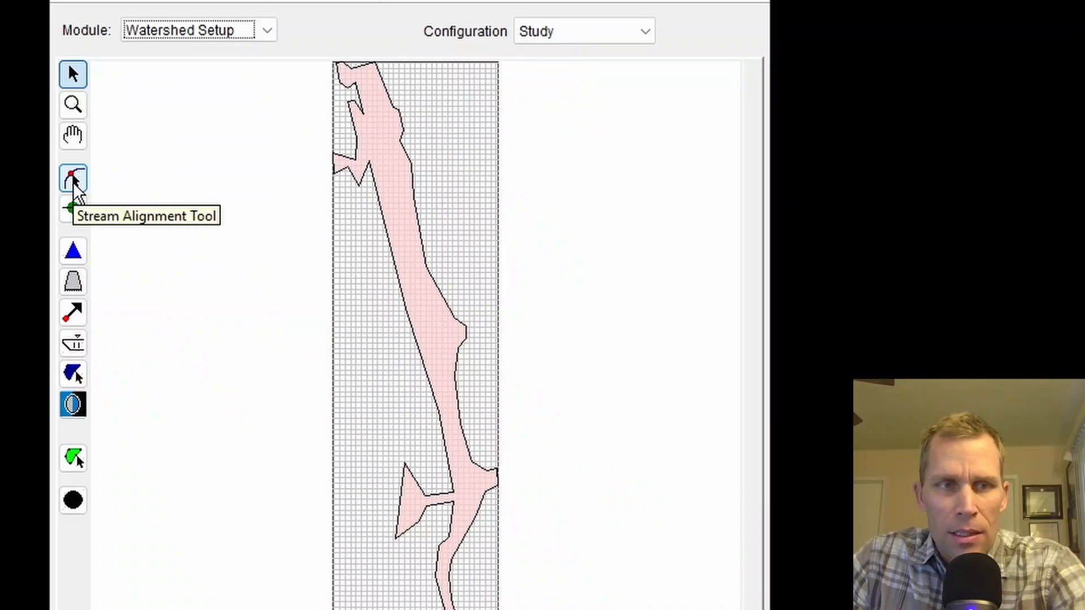
left_click(78, 184)
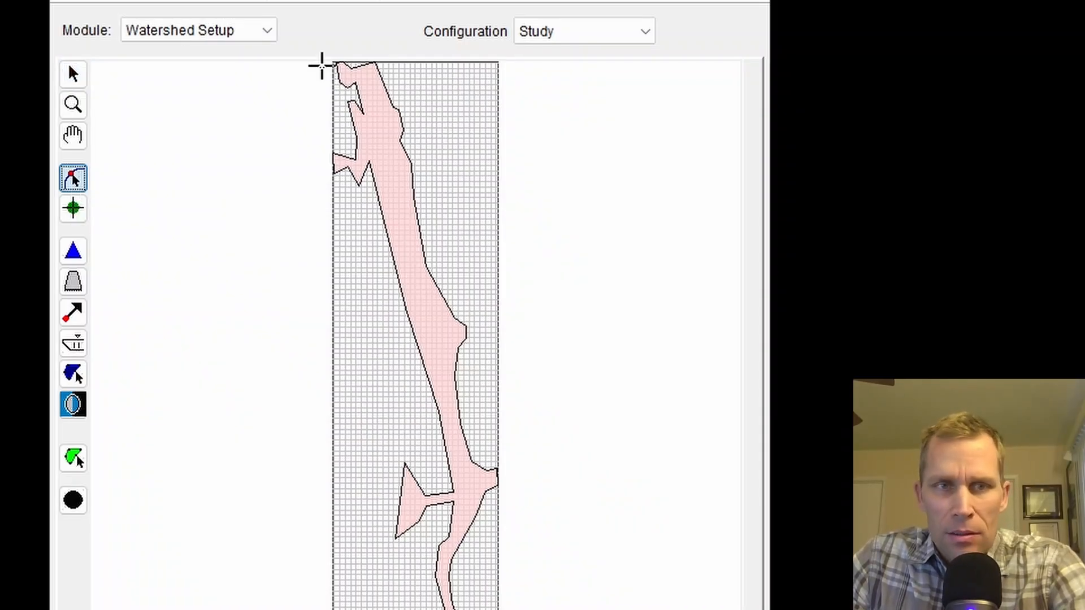
left_click(321, 66)
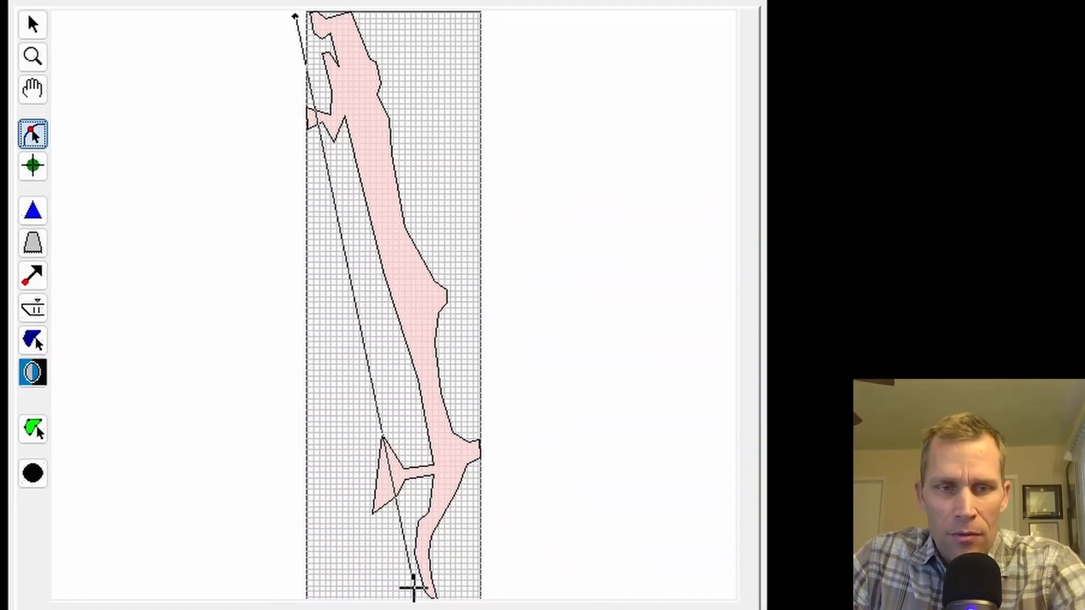
double_click(414, 594)
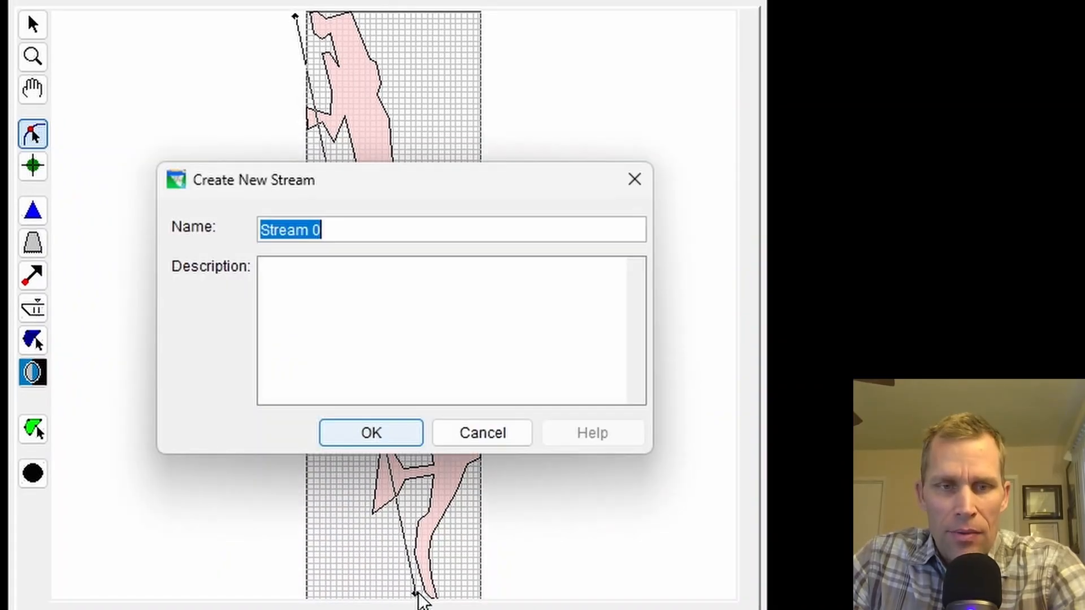
left_click(385, 440)
Step: Examine the station labels along the new stream up to its north end to judge its total length
scroll(356, 294, "up", 3)
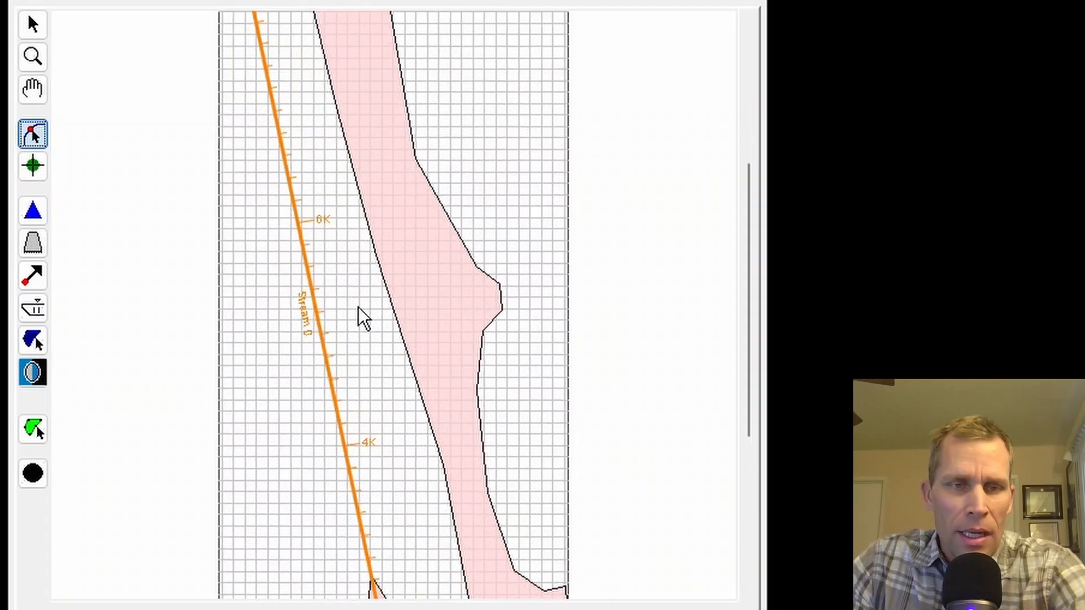
left_click_drag(357, 309, 327, 313)
scroll(327, 312, "up", 6)
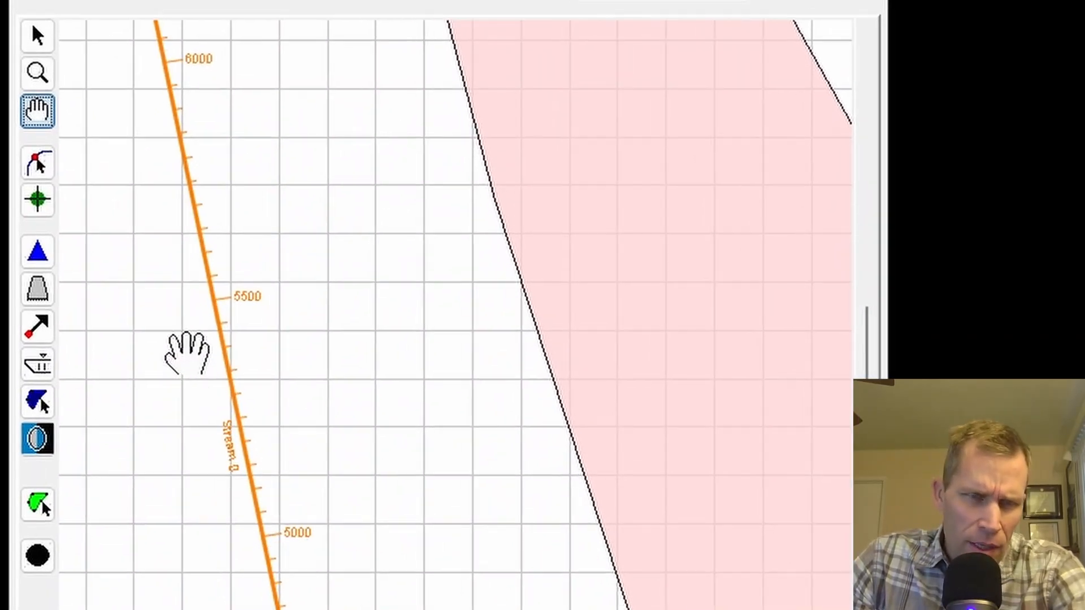
left_click_drag(190, 92, 333, 298)
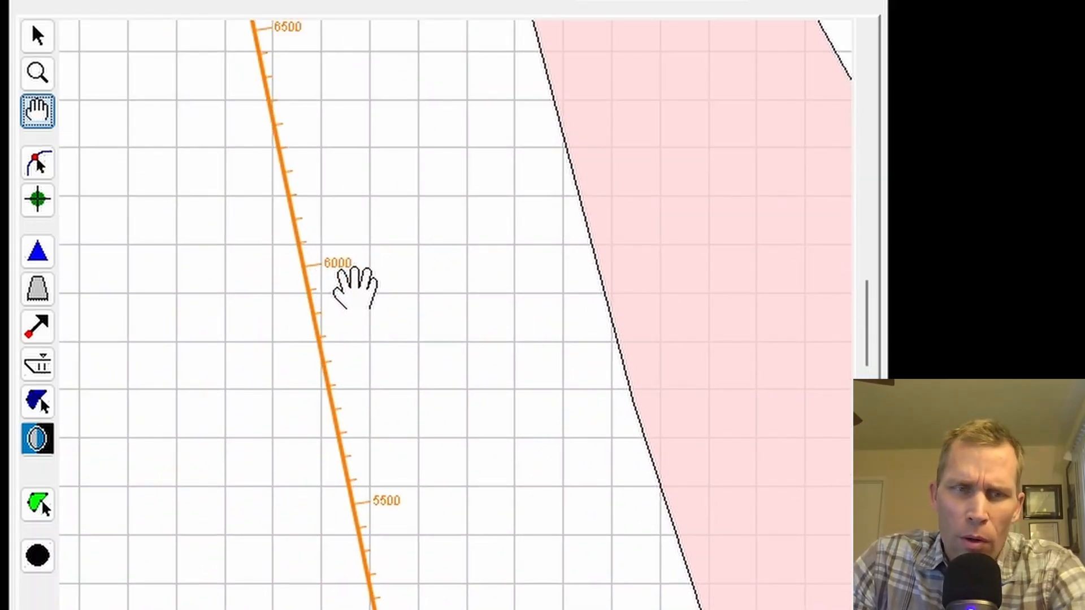
scroll(337, 288, "down", 5)
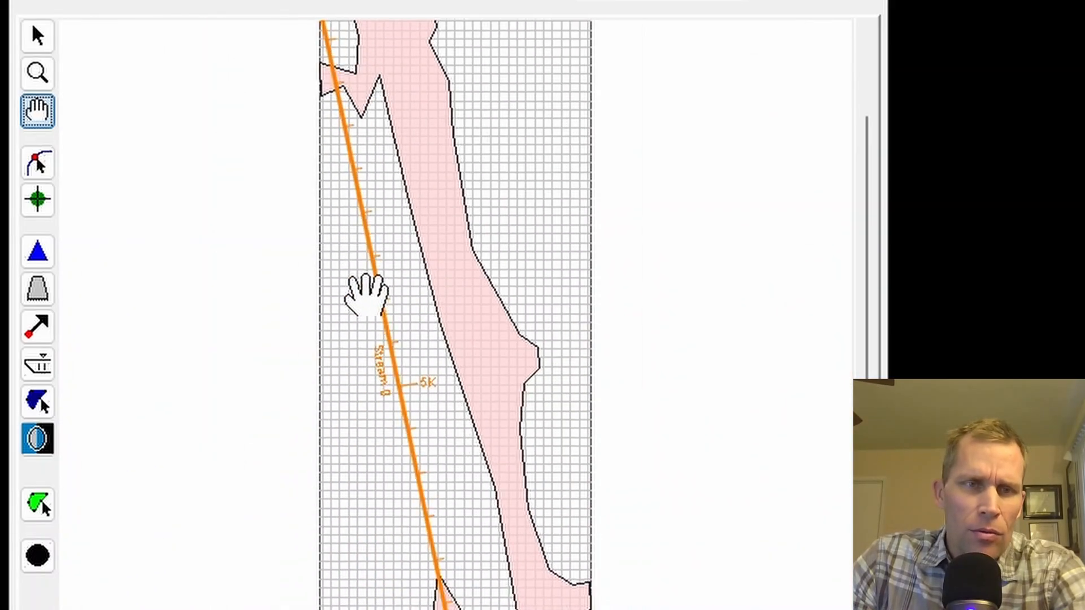
left_click_drag(414, 299, 429, 353)
scroll(245, 84, "up", 6)
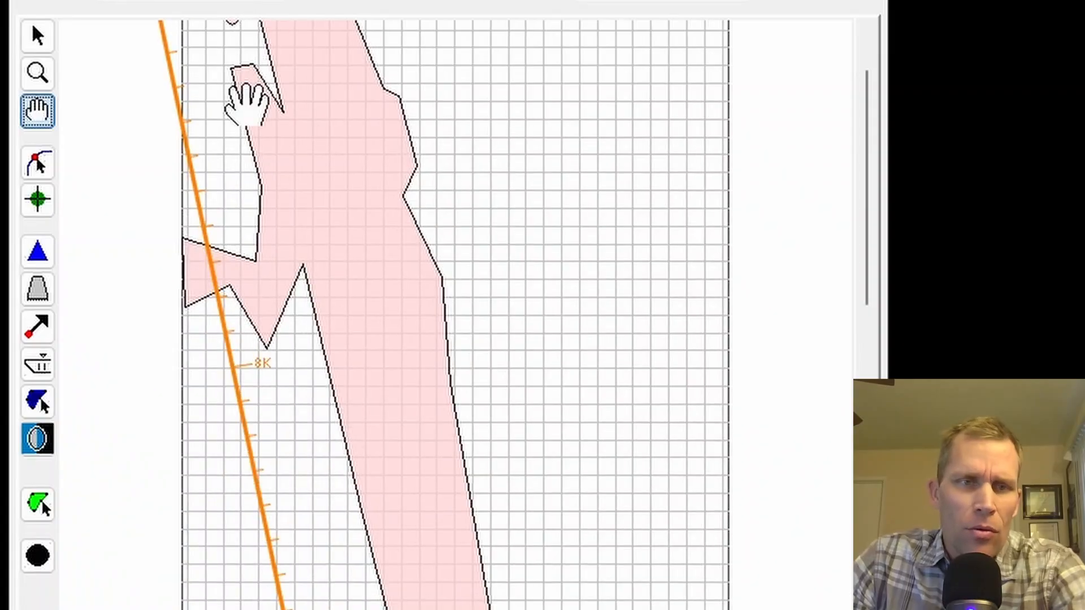
left_click_drag(247, 104, 403, 427)
scroll(174, 151, "up", 4)
left_click_drag(171, 150, 243, 213)
scroll(118, 135, "down", 3)
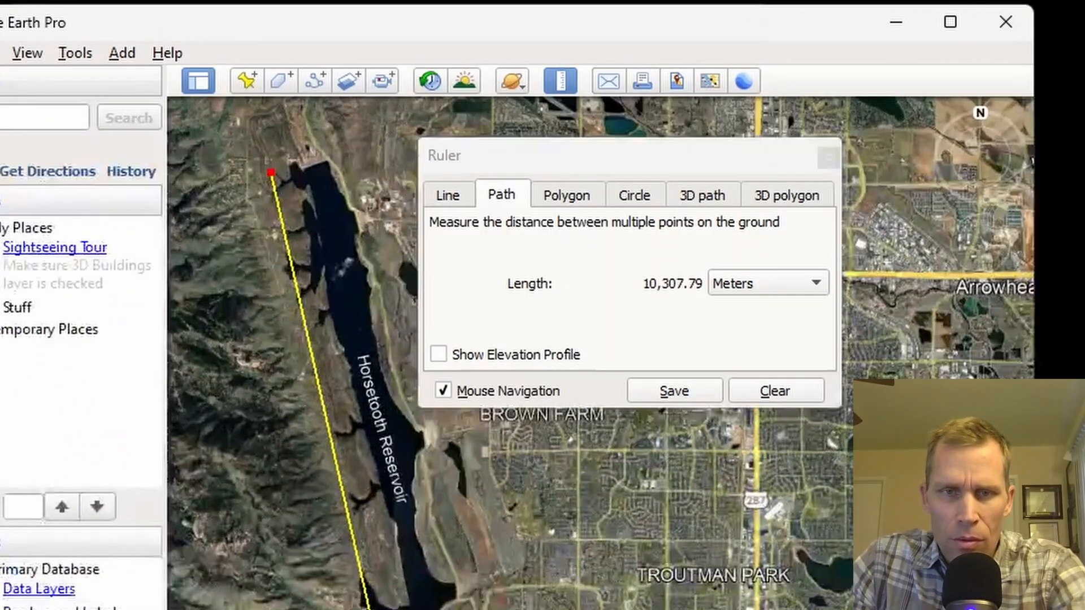
Step: Switch to Google Earth Pro, check the ruler path's length in meters beside Horsetooth Reservoir, and close the ruler
left_click_drag(646, 160, 622, 161)
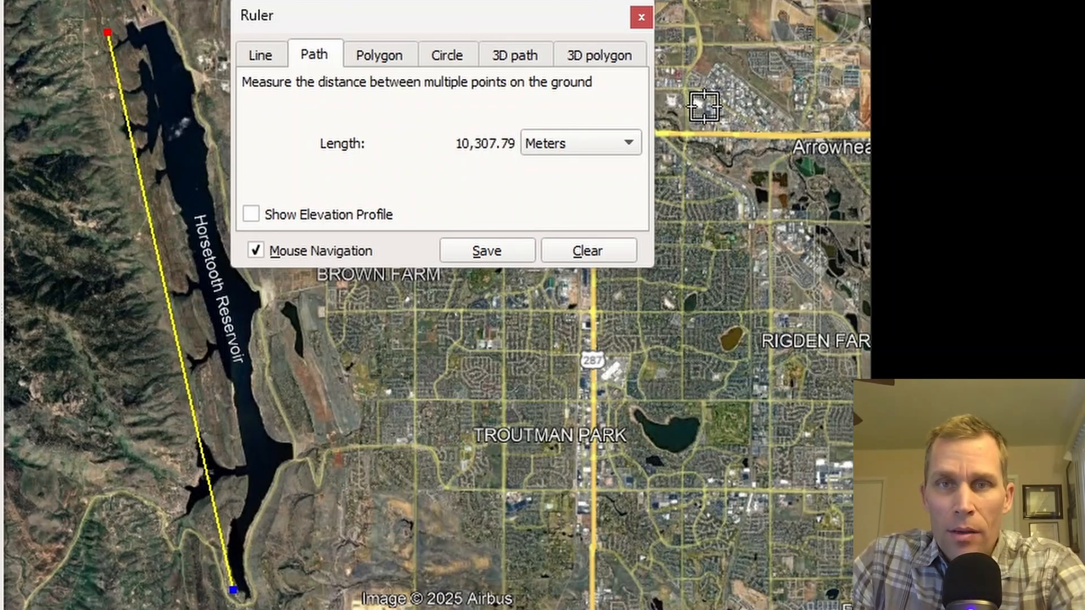
left_click(642, 17)
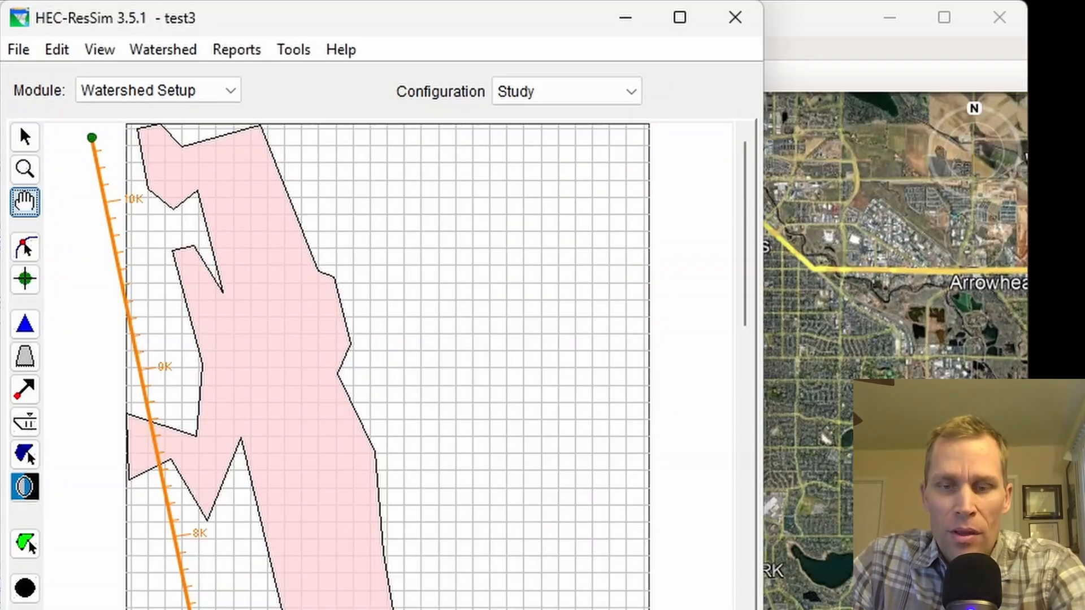
Step: Return to HEC-ResSim and reopen the map display coordinate settings from the layer selector
left_click(102, 50)
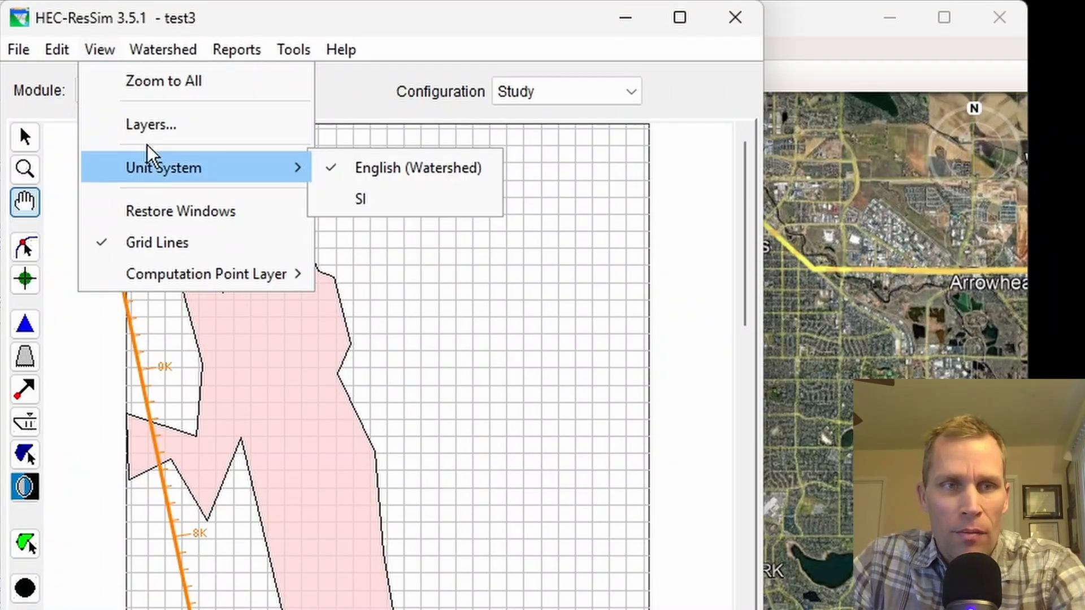
left_click(169, 127)
left_click(227, 164)
left_click(242, 201)
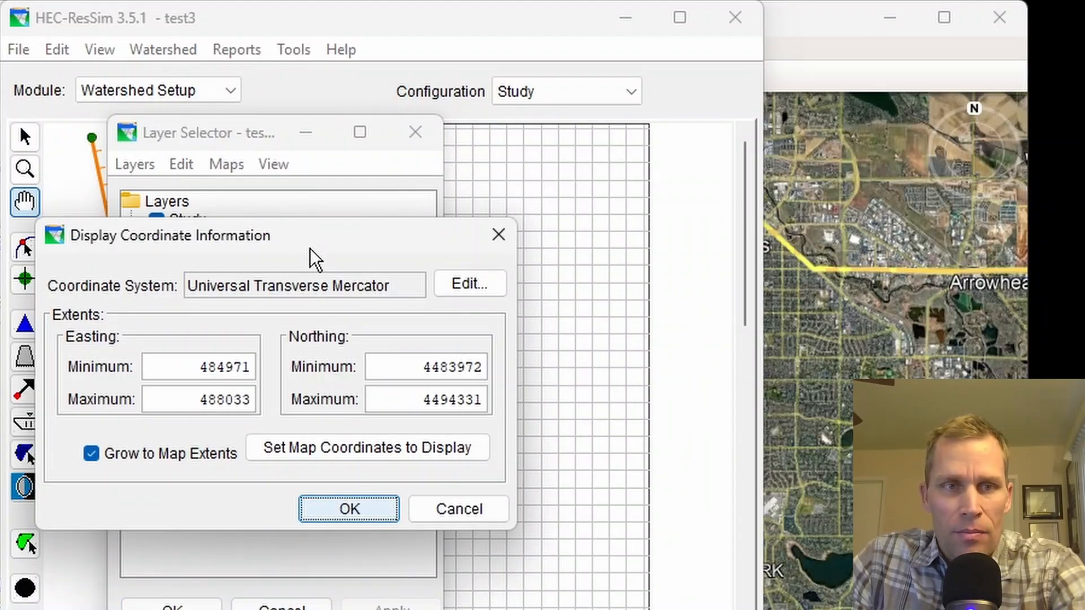
left_click_drag(311, 254, 426, 284)
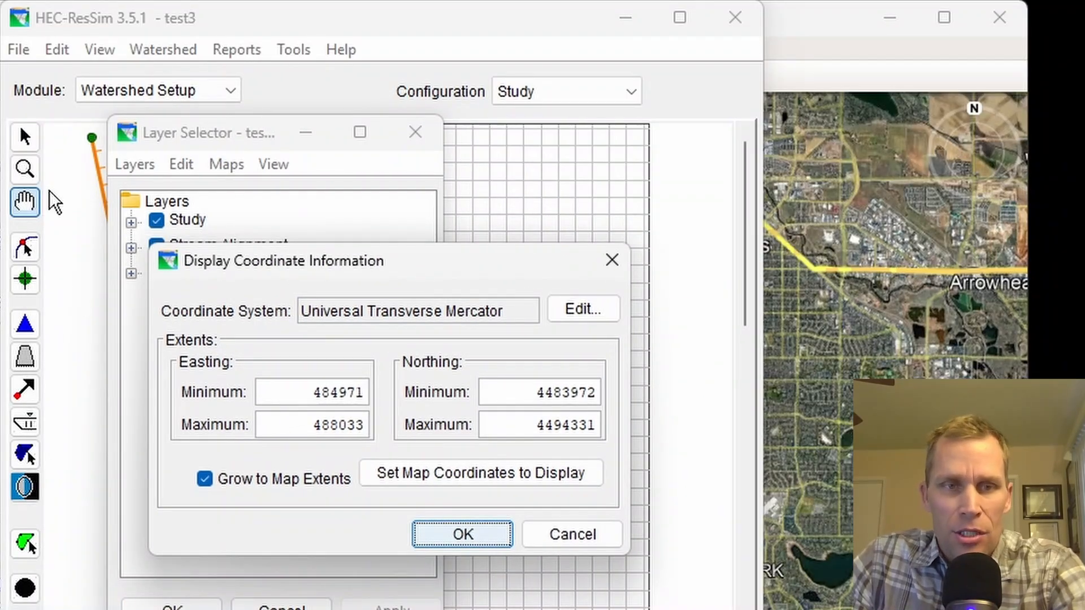